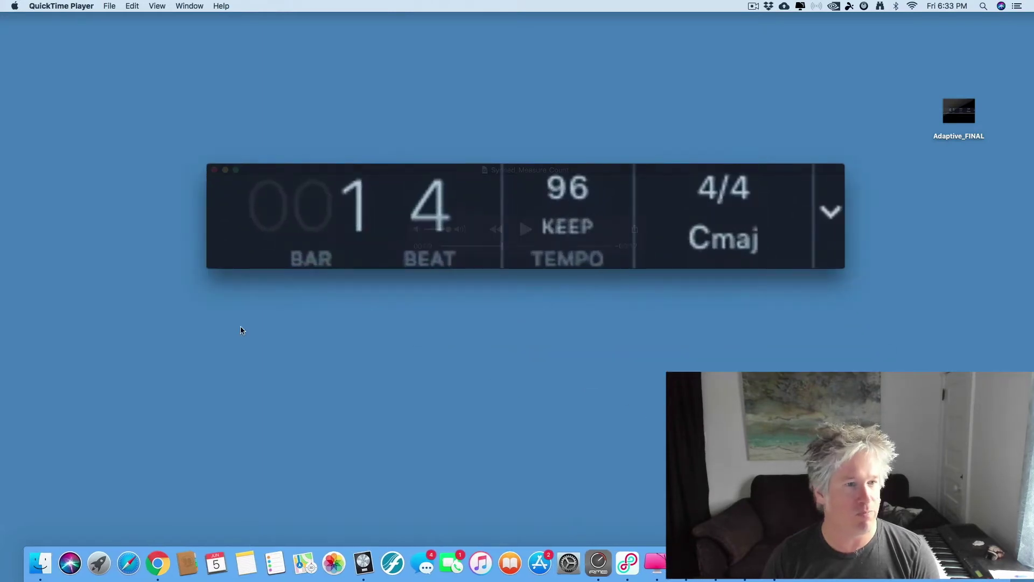
Step: Close the Synced_Measure_Count video window in QuickTime Player
{"action": "left_click", "coordinate": [215, 169]}
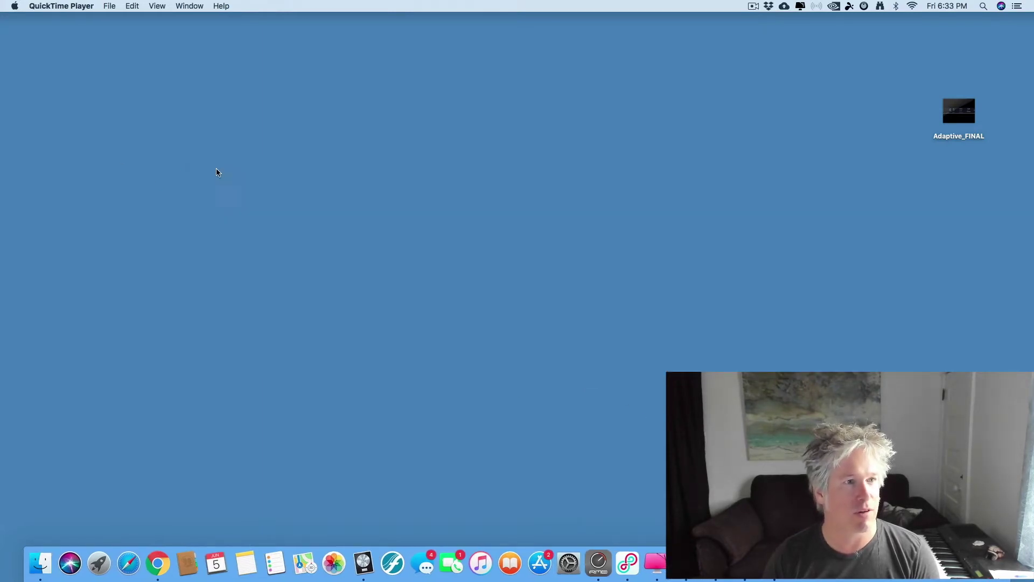
Step: Record a roughly 50-second webcam guide take as a new QuickTime movie recording
{"action": "left_click", "coordinate": [109, 6]}
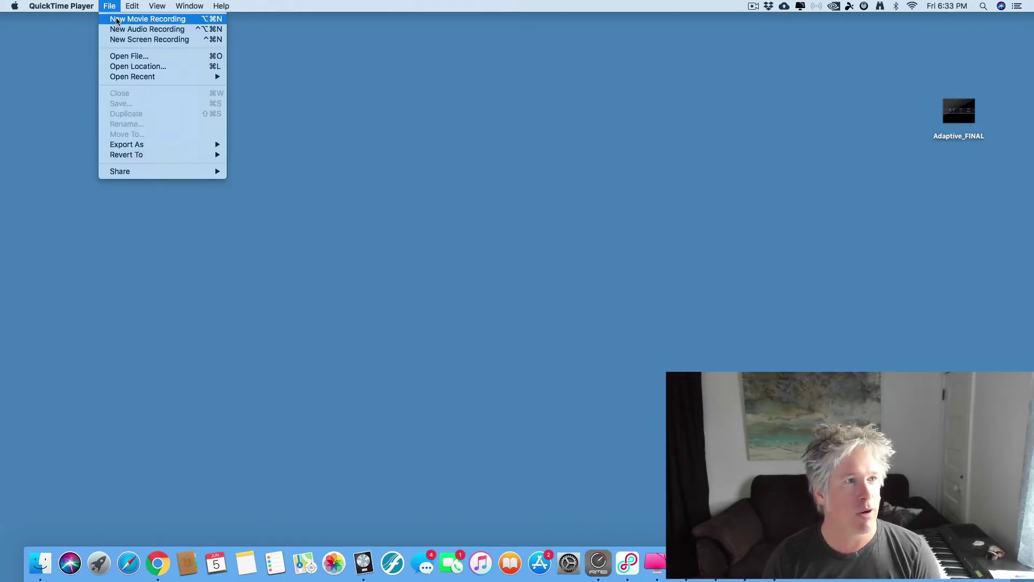
{"action": "left_click", "coordinate": [119, 19]}
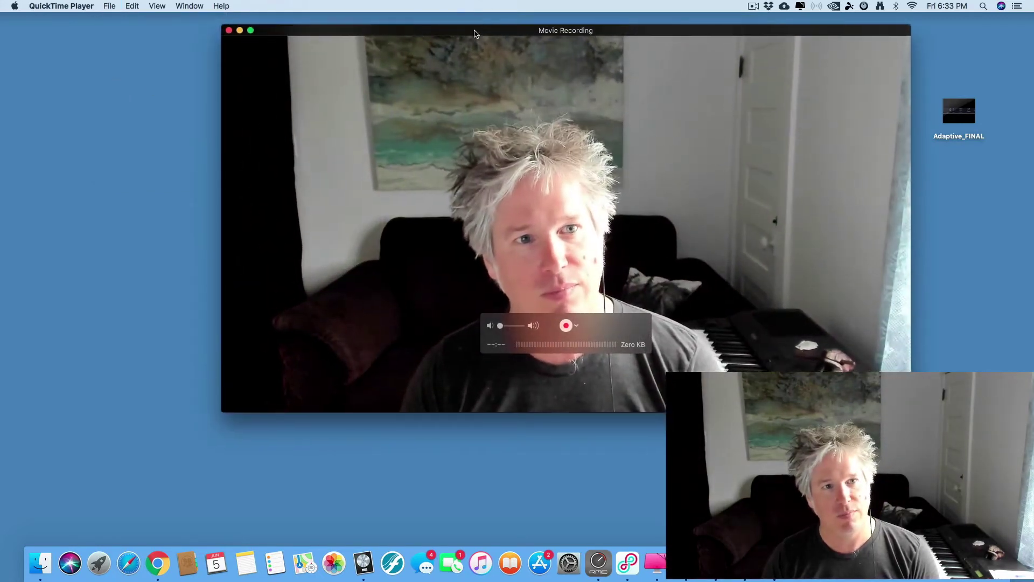
{"action": "left_click_drag", "start_coordinate": [472, 32], "coordinate": [520, 35]}
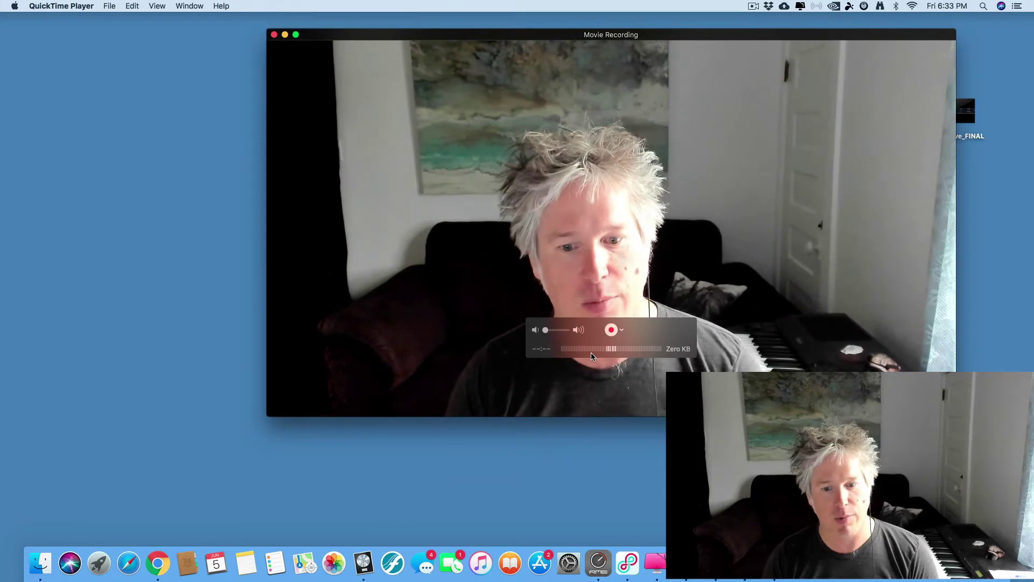
{"action": "left_click", "coordinate": [610, 330]}
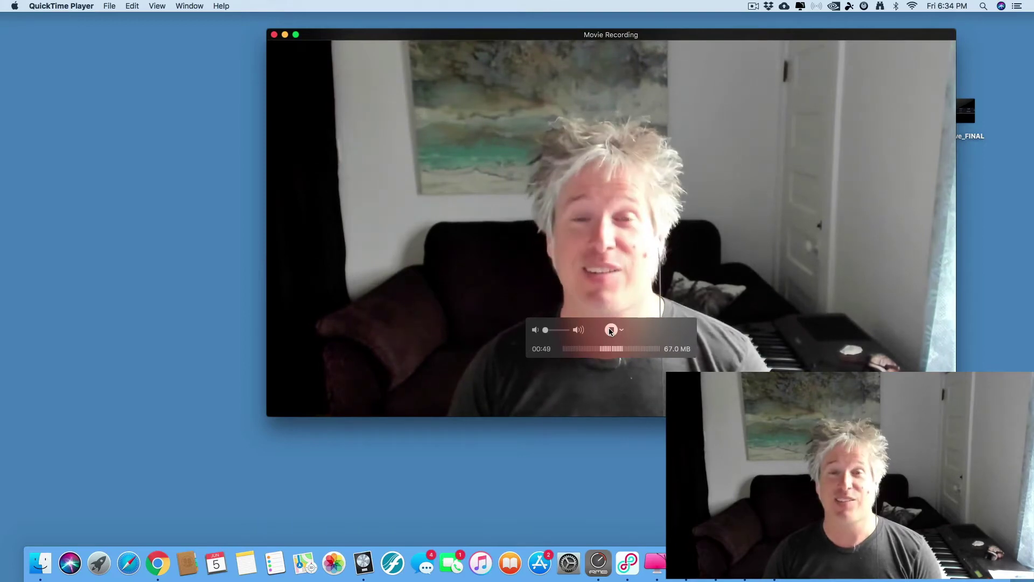
{"action": "left_click", "coordinate": [611, 330]}
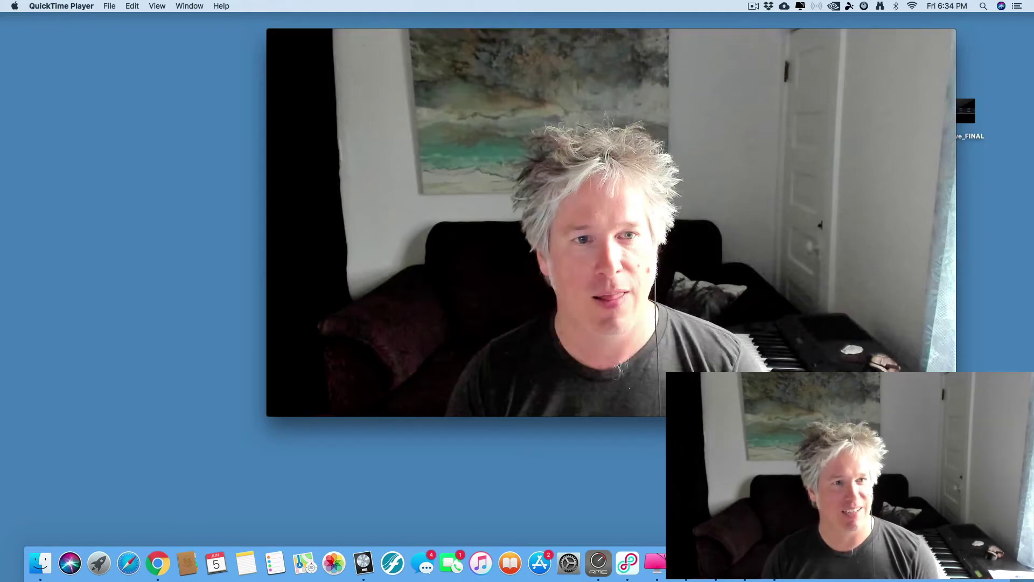
Step: Save the new webcam recording to the Desktop as Guide_Dono
{"action": "key", "text": "super+s"}
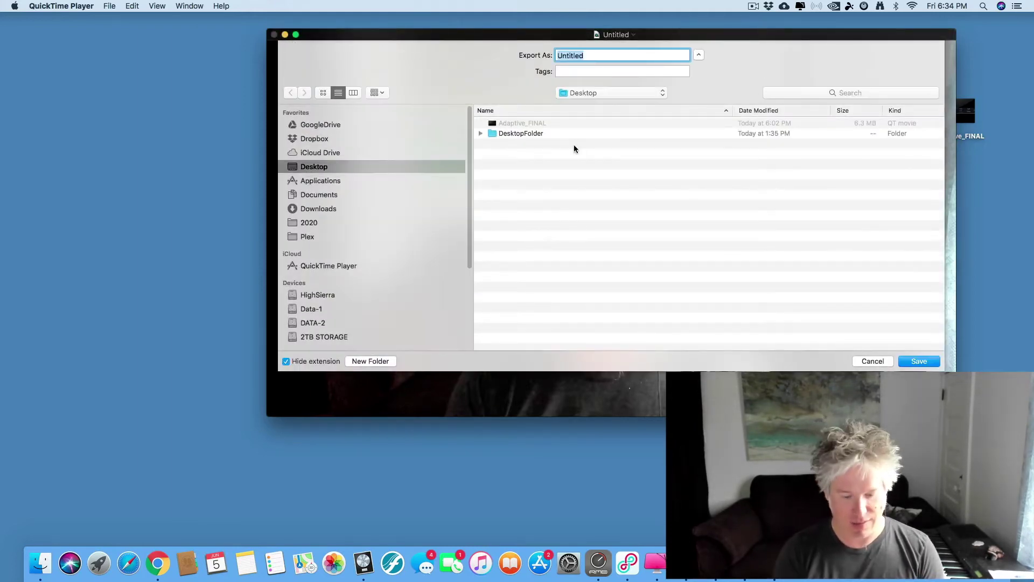
{"action": "type", "text": "Guide_Dono"}
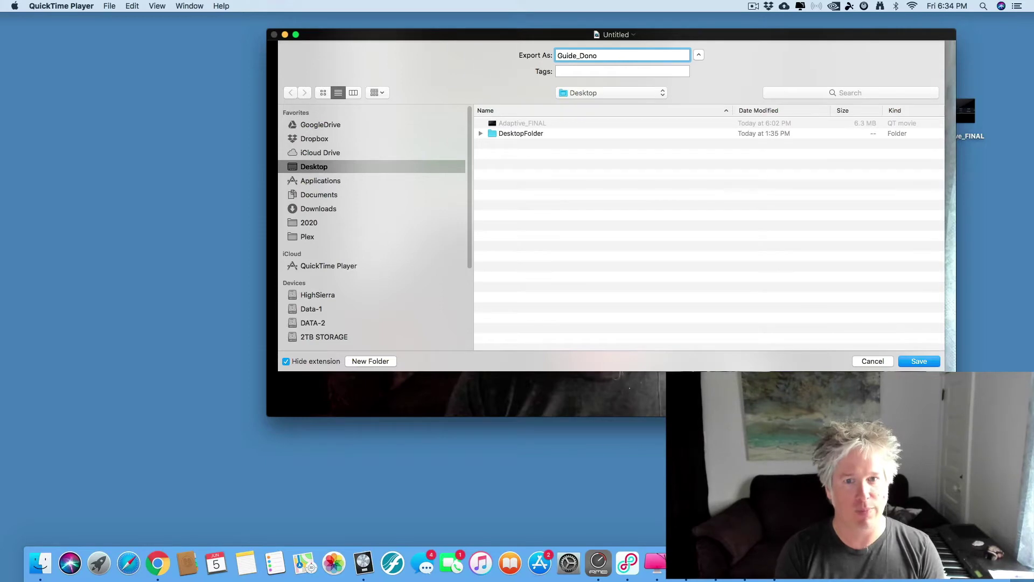
{"action": "key", "text": "Return"}
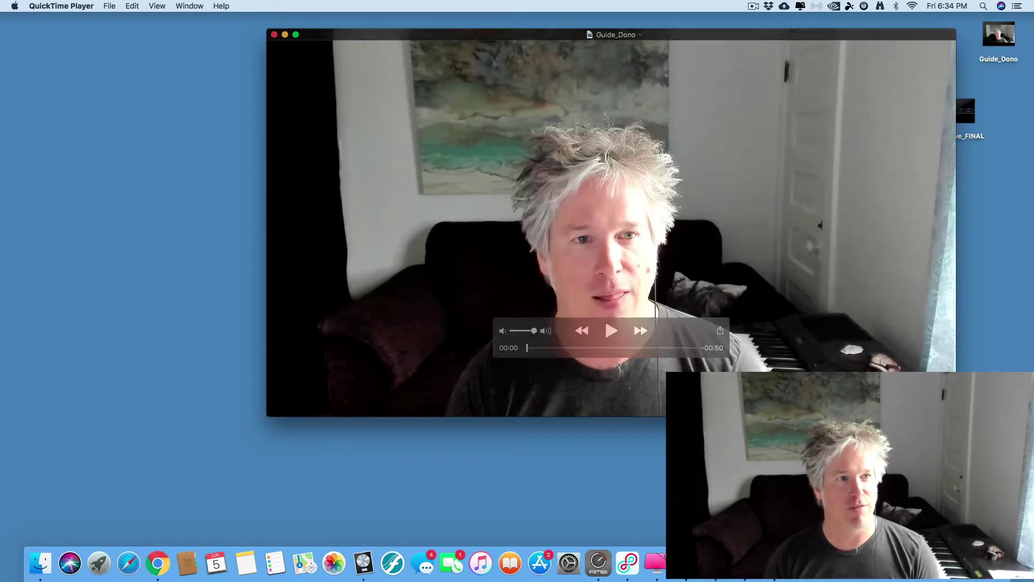
Step: Close the Guide_Dono window, quit QuickTime Player, and bring up Loopback
{"action": "key", "text": "super+w"}
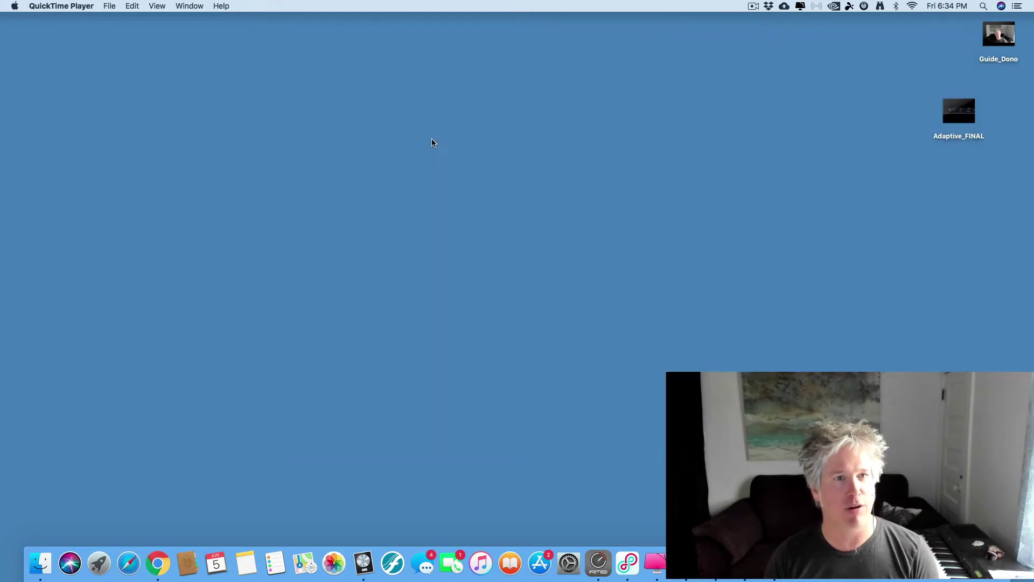
{"action": "key", "text": "super+q"}
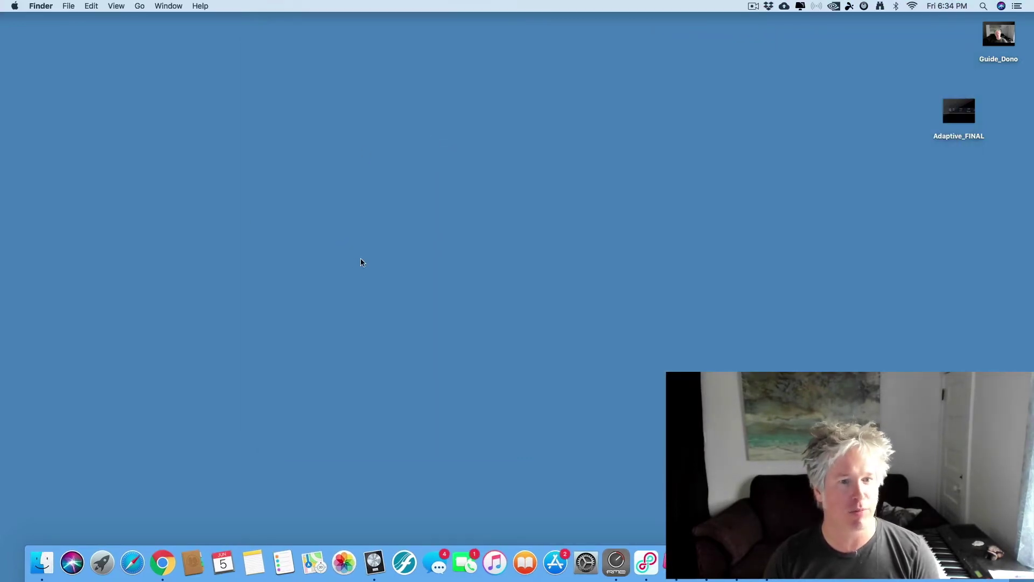
{"action": "left_click", "coordinate": [646, 562]}
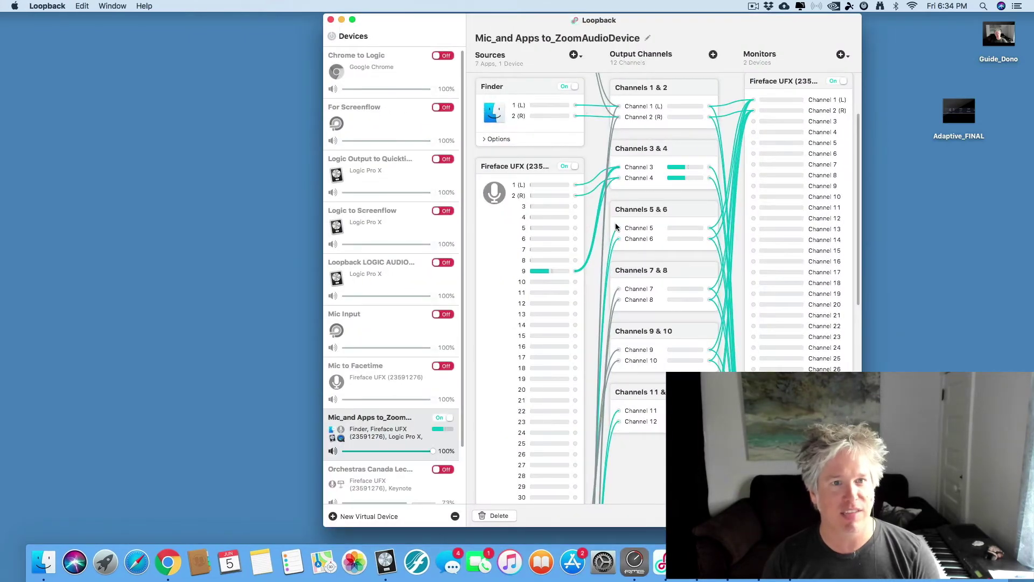
Step: Minimize Loopback, switch to DaVinci Resolve, and reveal the desktop files behind it
{"action": "left_click", "coordinate": [341, 19]}
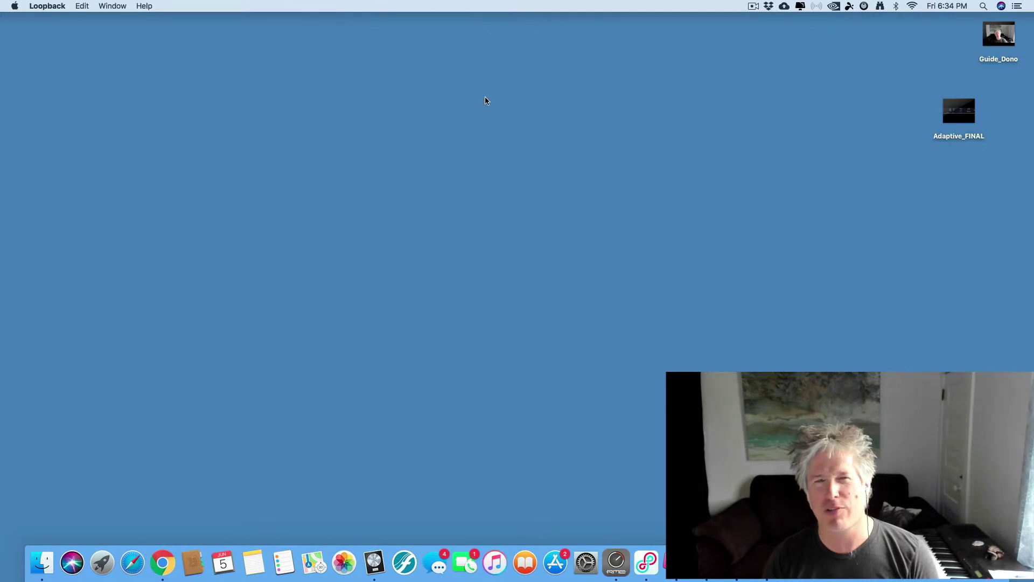
{"action": "left_click", "coordinate": [626, 262]}
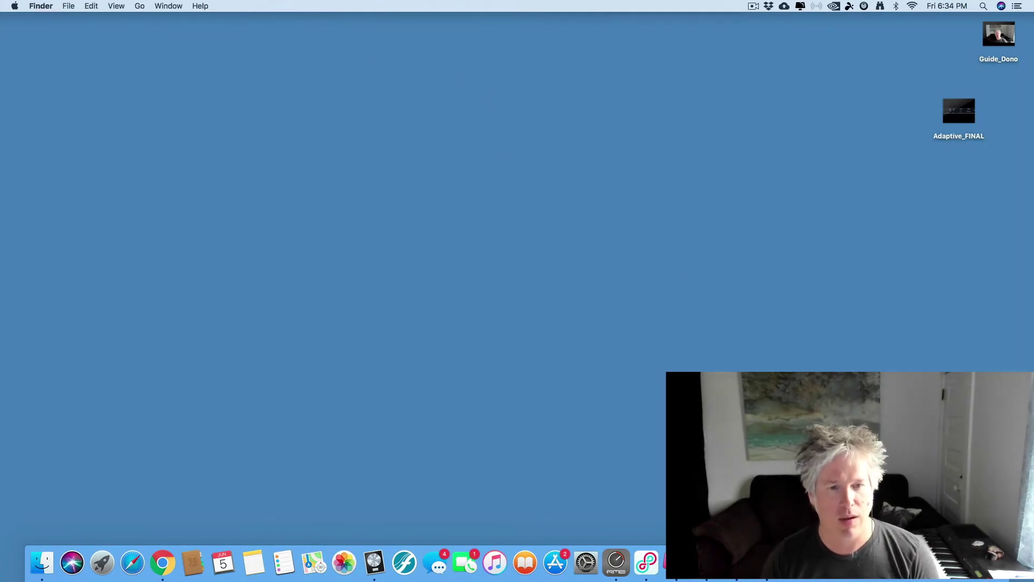
{"action": "left_click", "coordinate": [751, 576]}
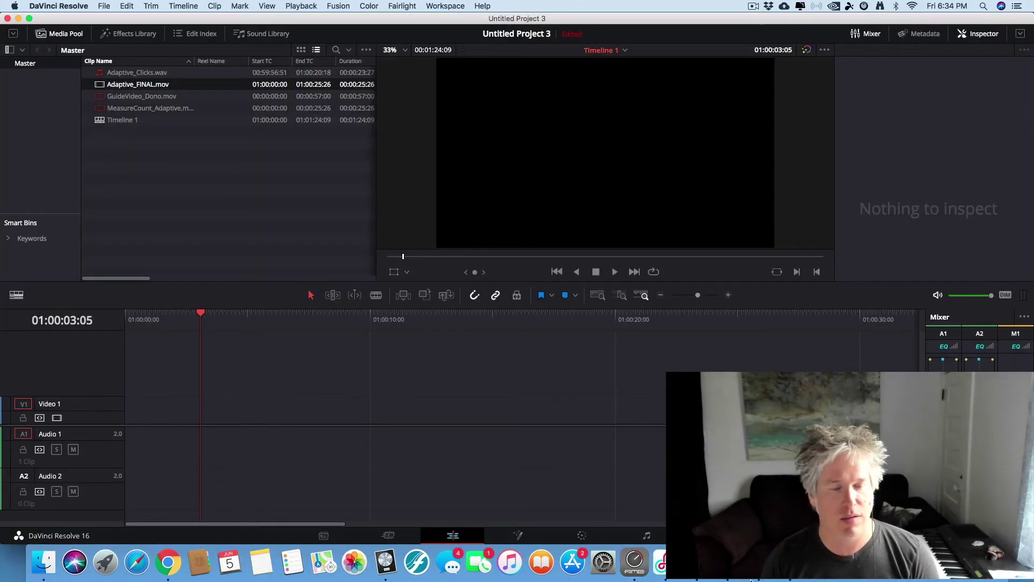
{"action": "key", "text": "F11"}
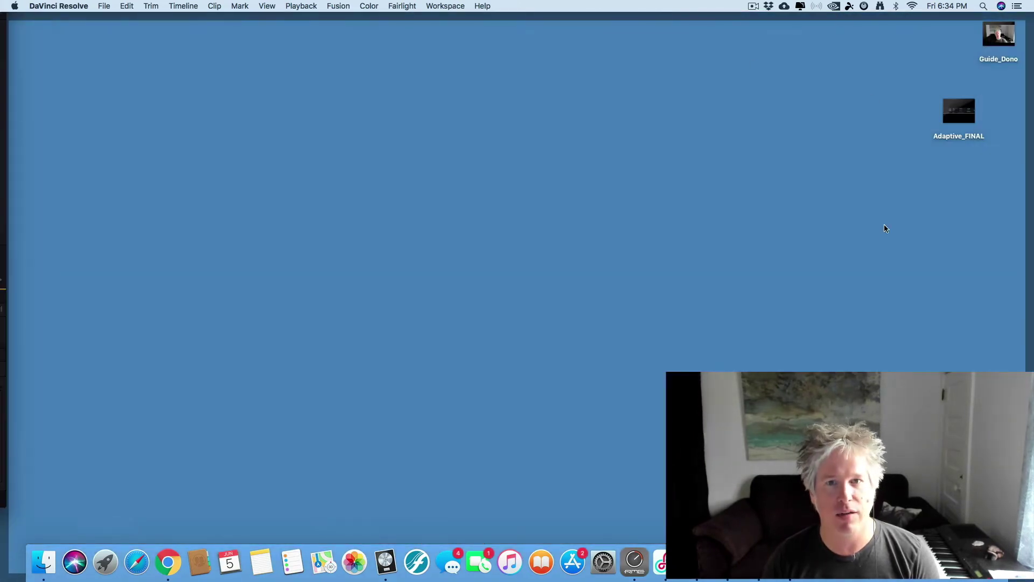
Step: Place Guide_Dono.mov at the start of Timeline 1 and remove the existing Adaptive_FINAL clip
{"action": "left_click_drag", "start_coordinate": [990, 46], "coordinate": [161, 425]}
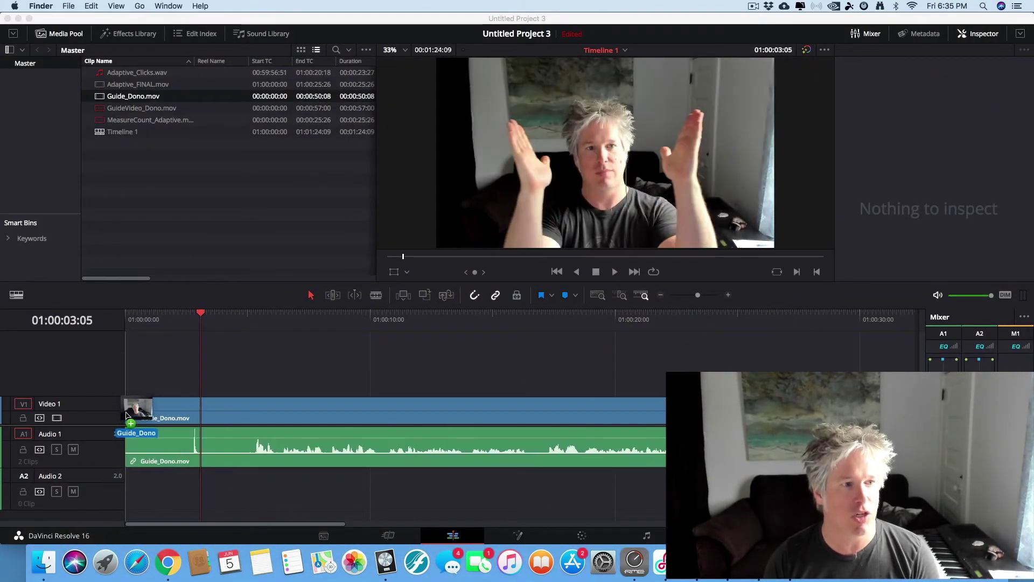
{"action": "scroll", "coordinate": [545, 428], "scroll_direction": "down", "scroll_amount": 5}
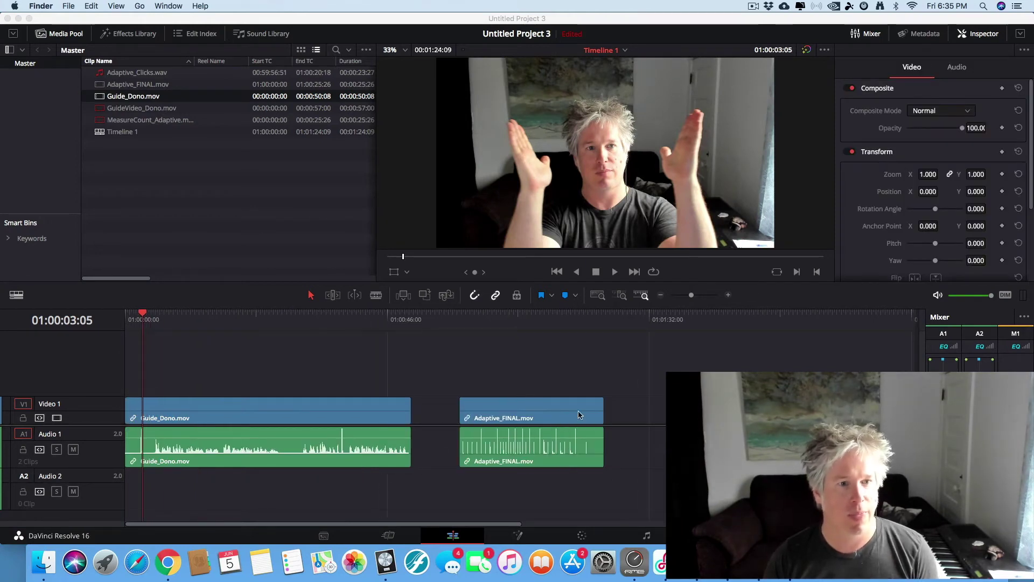
{"action": "left_click_drag", "start_coordinate": [455, 361], "coordinate": [541, 493]}
{"action": "key", "text": "BackSpace"}
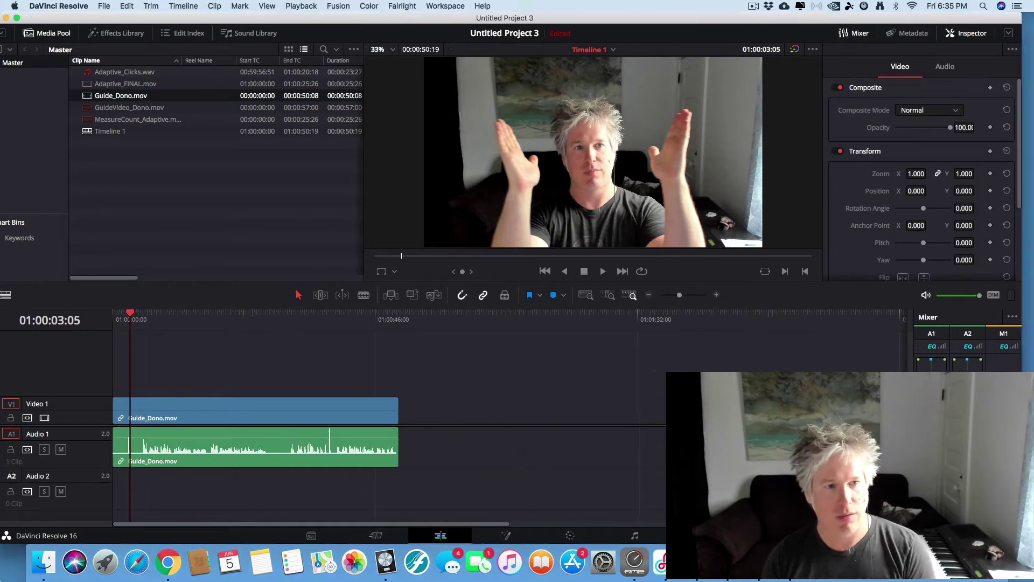
Step: Re-add Adaptive_FINAL.mov after Guide_Dono.mov with a small gap, toggling snapping
{"action": "left_click_drag", "start_coordinate": [967, 123], "coordinate": [444, 418]}
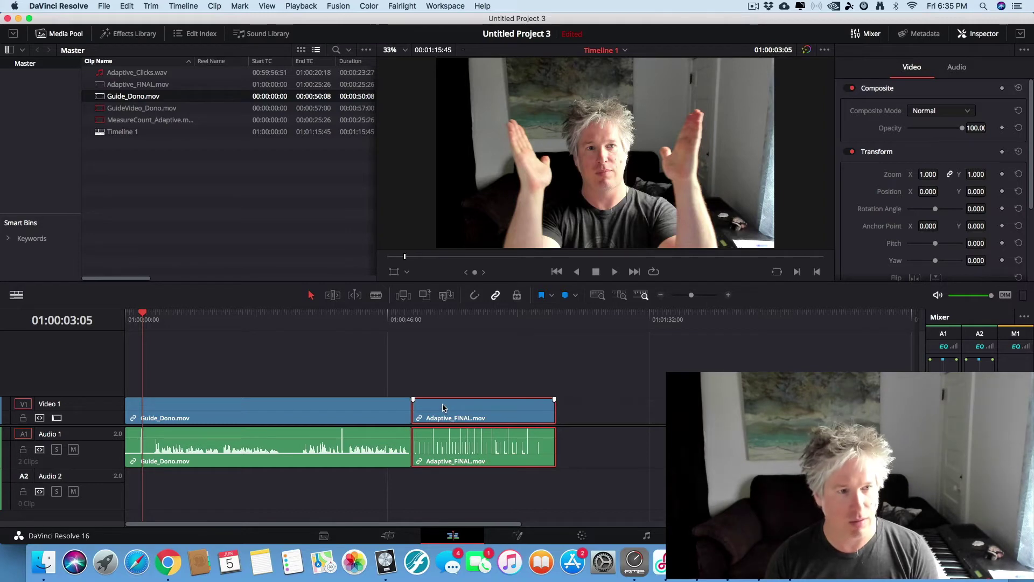
{"action": "left_click_drag", "start_coordinate": [444, 409], "coordinate": [452, 409]}
{"action": "key", "text": "n"}
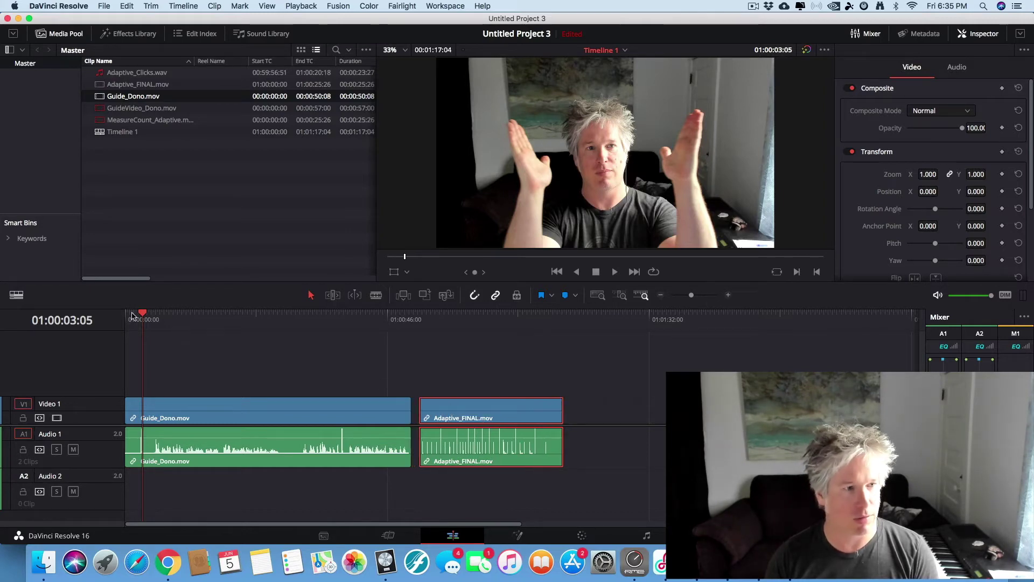
Step: Play the edit from the start of the timeline to review it
{"action": "key", "text": "Home"}
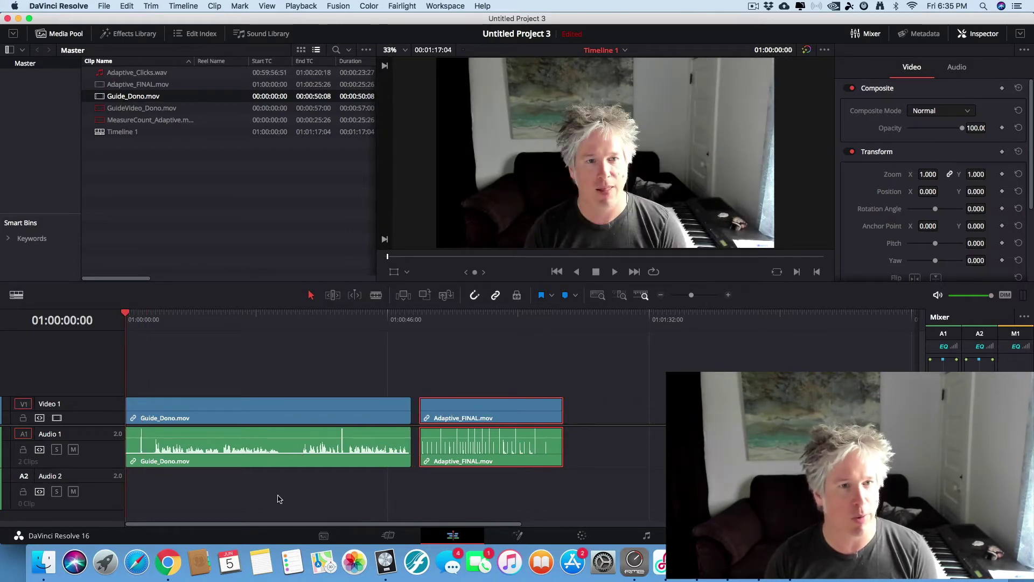
{"action": "key", "text": "space"}
{"action": "scroll", "coordinate": [244, 438], "scroll_direction": "down", "scroll_amount": 4}
{"action": "scroll", "coordinate": [237, 436], "scroll_direction": "up", "scroll_amount": 8}
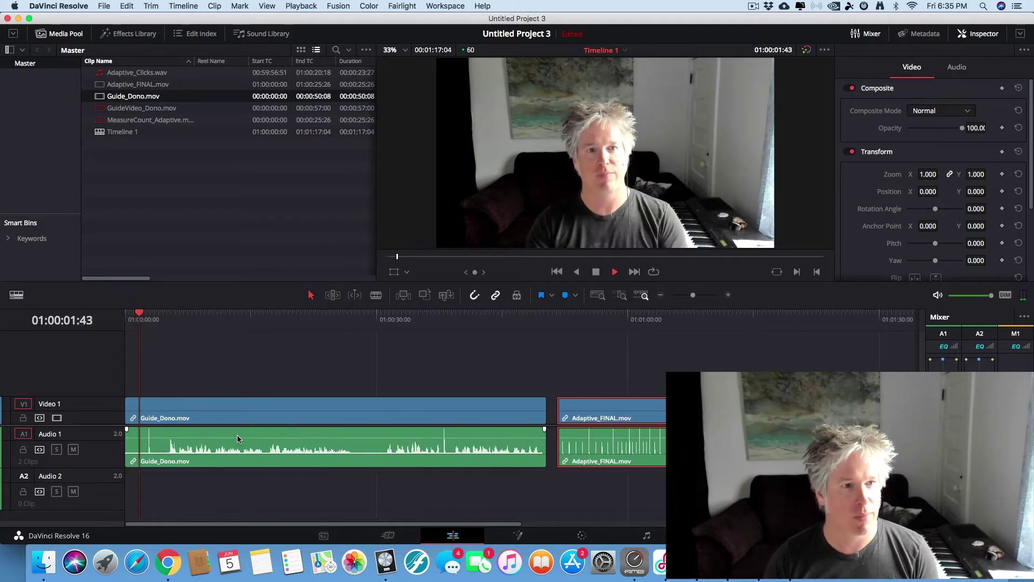
{"action": "key", "text": "space"}
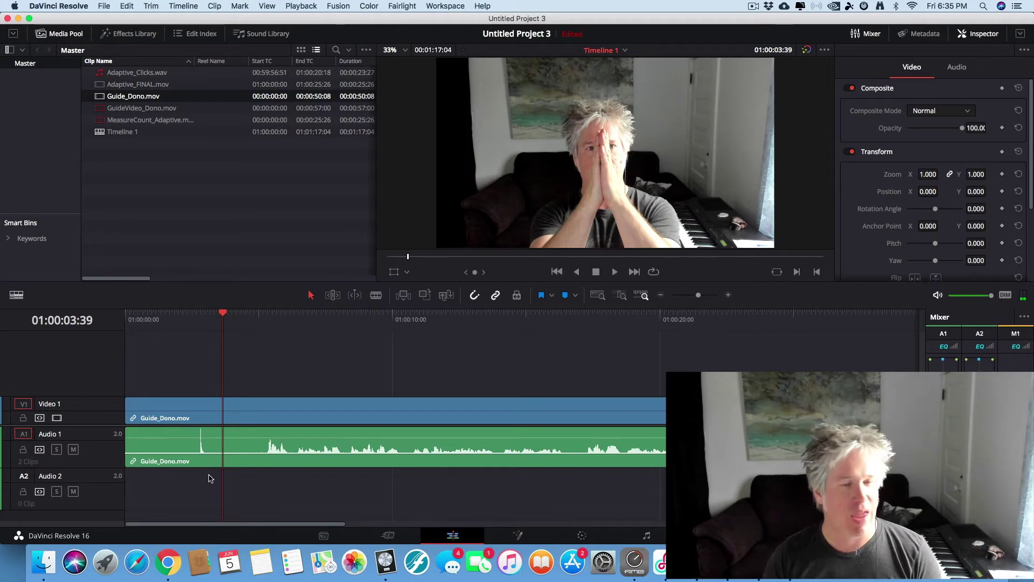
Step: Unlink Guide_Dono.mov's audio and slide it +00:36 so the clap lines up with the video
{"action": "left_click", "coordinate": [248, 449]}
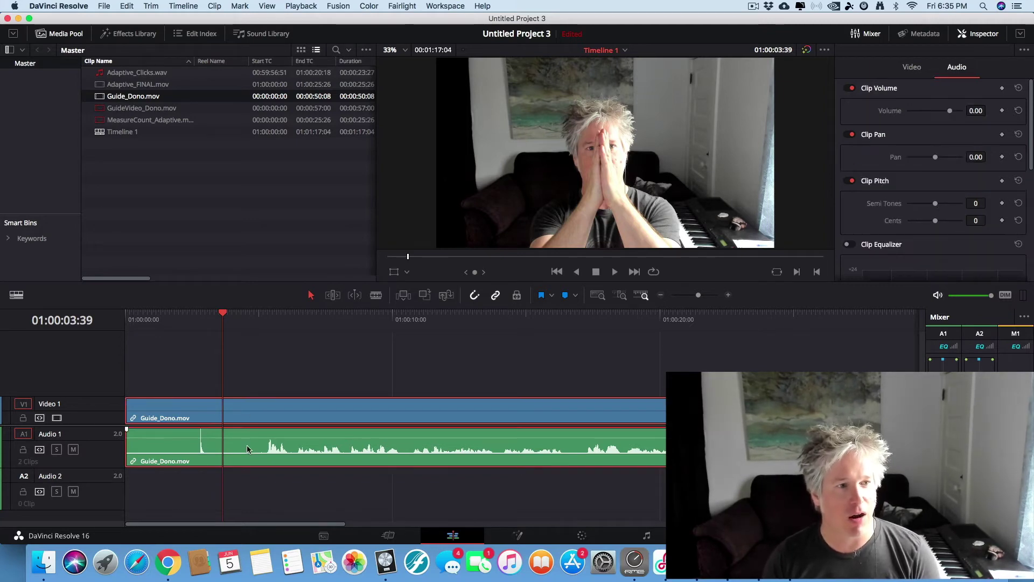
{"action": "right_click", "coordinate": [244, 446]}
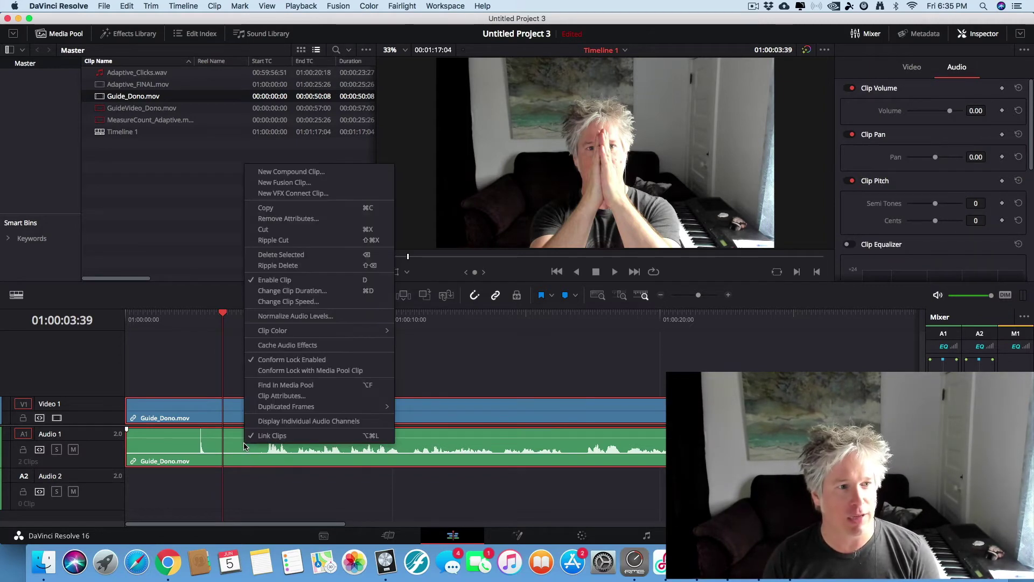
{"action": "left_click", "coordinate": [277, 436]}
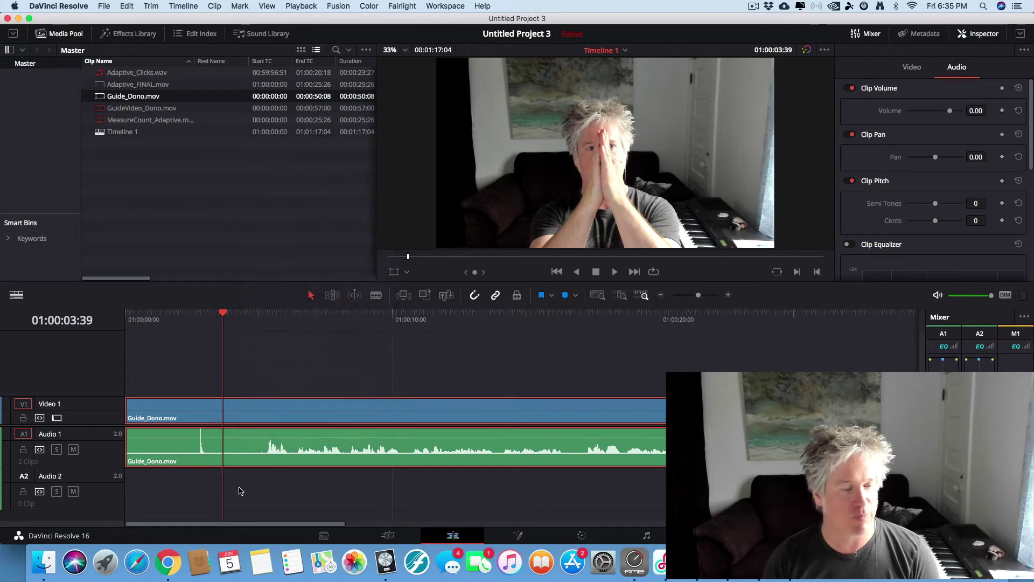
{"action": "key", "text": "super+equal"}
{"action": "key", "text": "super+equal"}
{"action": "key", "text": "super+equal"}
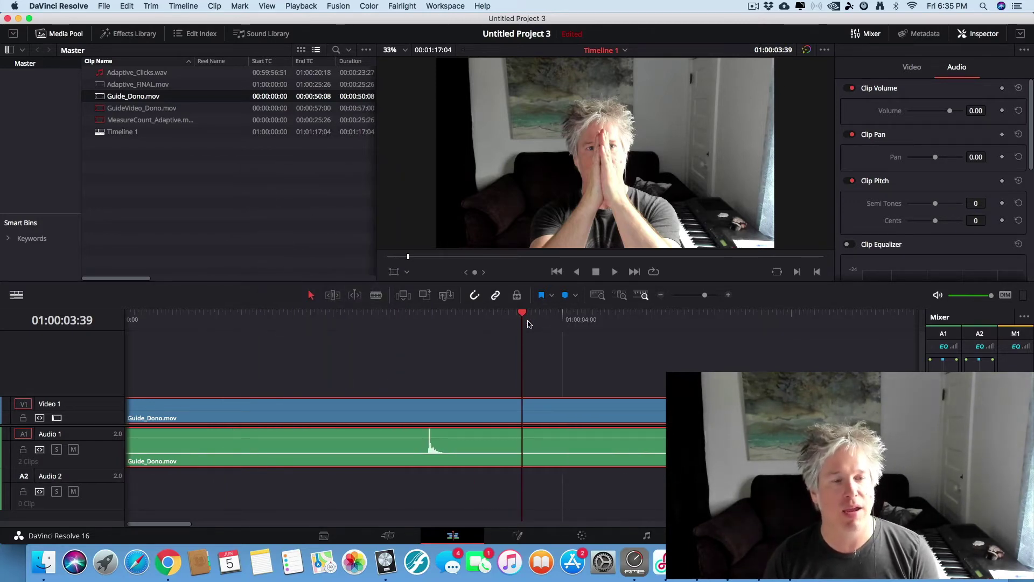
{"action": "left_click_drag", "start_coordinate": [522, 317], "coordinate": [497, 327]}
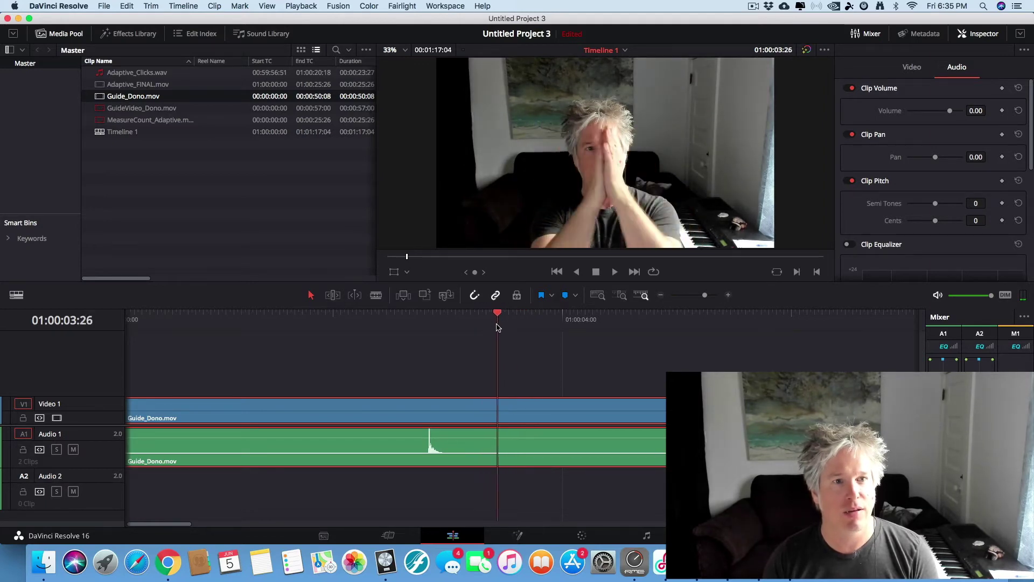
{"action": "left_click", "coordinate": [438, 473]}
{"action": "left_click", "coordinate": [436, 450], "text": "alt"}
{"action": "left_click_drag", "start_coordinate": [436, 450], "coordinate": [501, 450]}
{"action": "left_click", "coordinate": [484, 317]}
{"action": "key", "text": "space"}
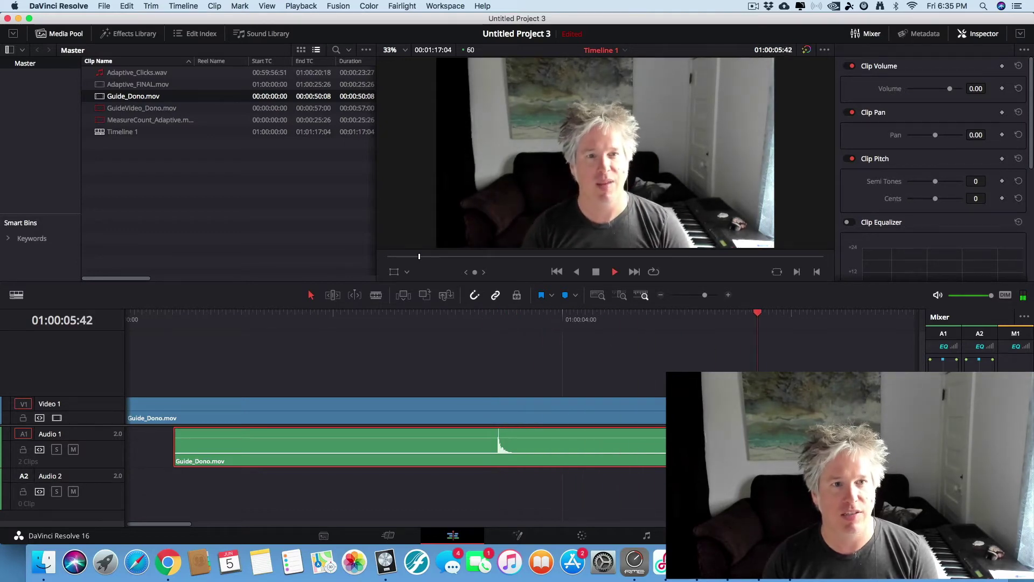
{"action": "key", "text": "space"}
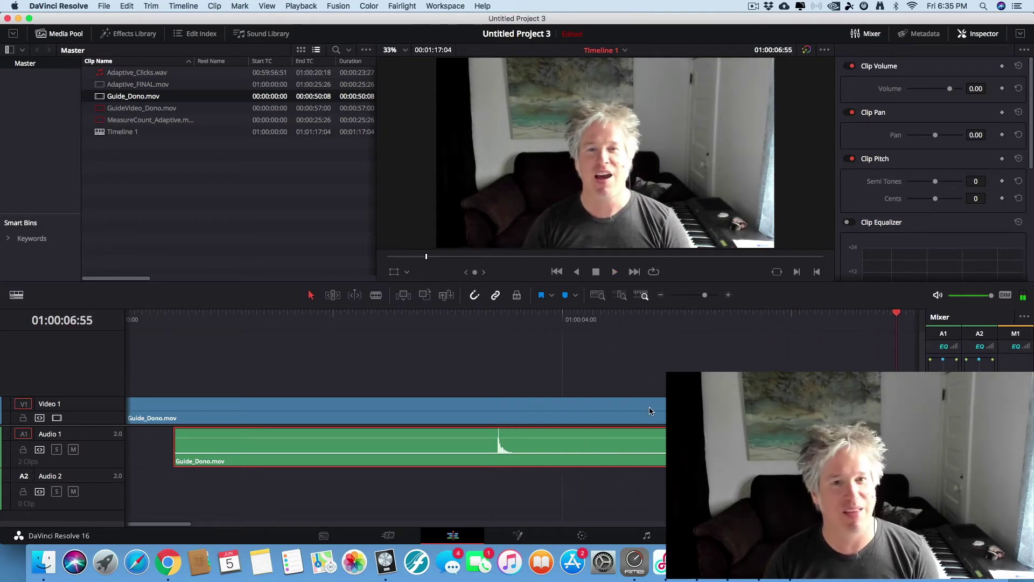
Step: Blade the clips at the clap near 01:00:05:35 and delete the front pieces
{"action": "left_click", "coordinate": [650, 411]}
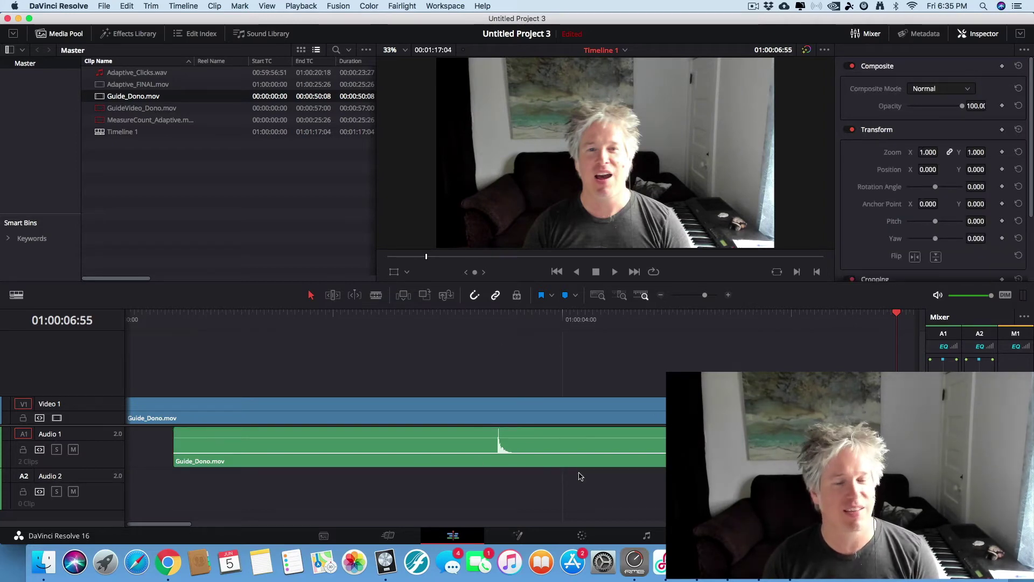
{"action": "left_click", "coordinate": [743, 317]}
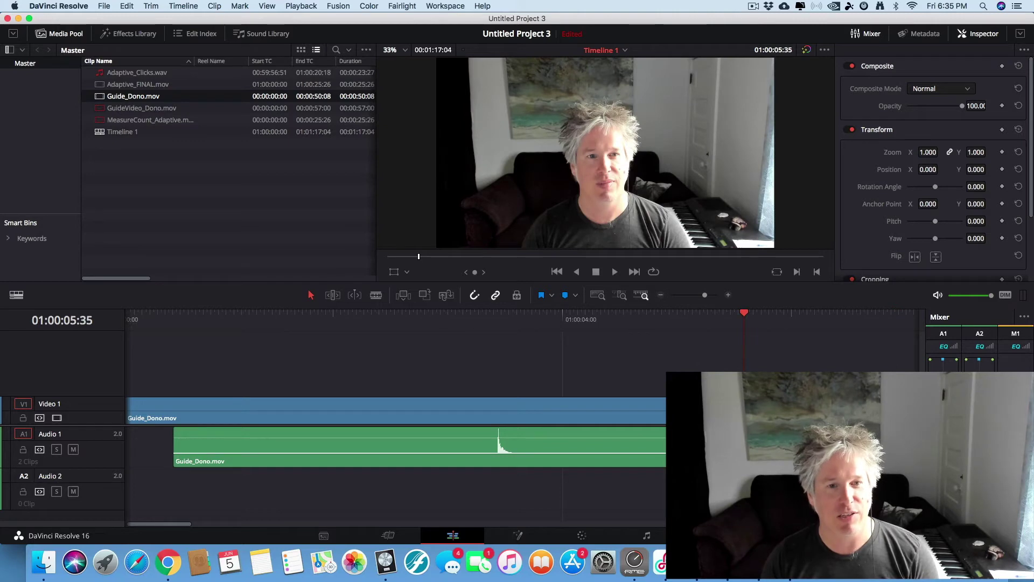
{"action": "mouse_move", "coordinate": [745, 313]}
{"action": "left_mouse_down"}
{"action": "mouse_move", "coordinate": [684, 315]}
{"action": "mouse_move", "coordinate": [760, 315]}
{"action": "mouse_move", "coordinate": [722, 326]}
{"action": "mouse_move", "coordinate": [736, 322]}
{"action": "left_mouse_up"}
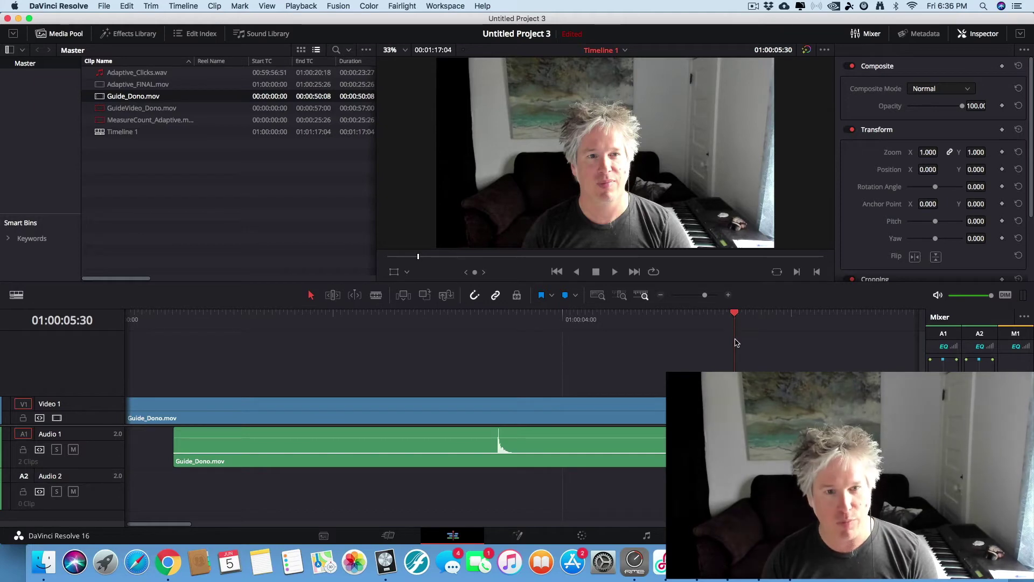
{"action": "key", "text": "b"}
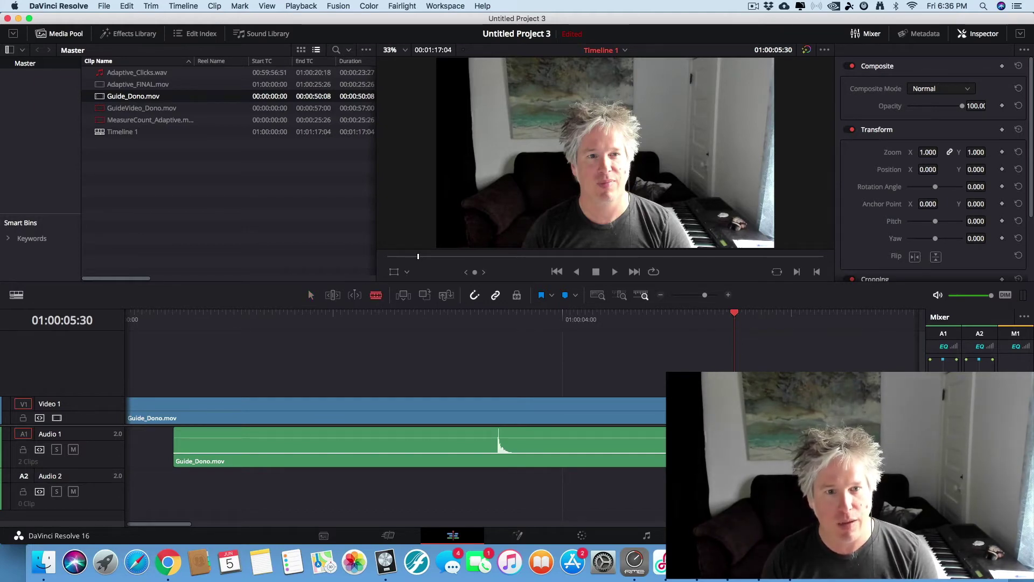
{"action": "left_click", "coordinate": [734, 447]}
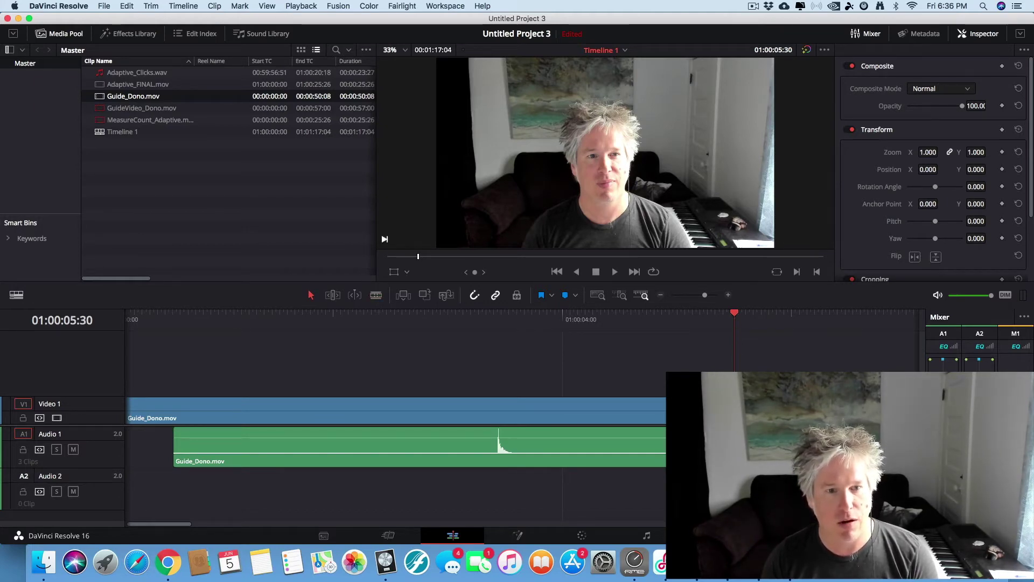
{"action": "left_click", "coordinate": [623, 446]}
{"action": "key", "text": "BackSpace"}
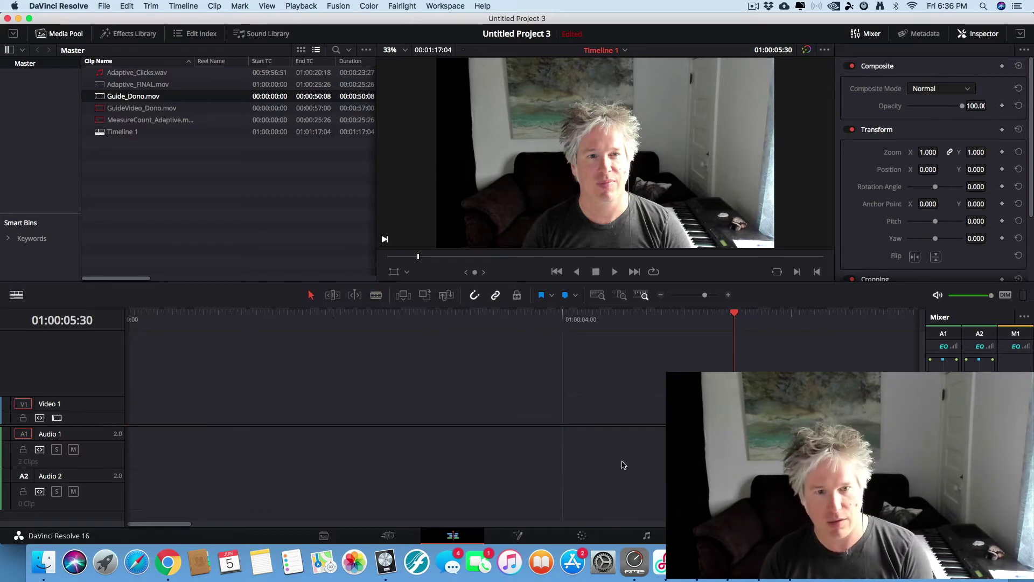
Step: Close the gap so the trimmed clips start at the beginning of the timeline
{"action": "right_click", "coordinate": [760, 447]}
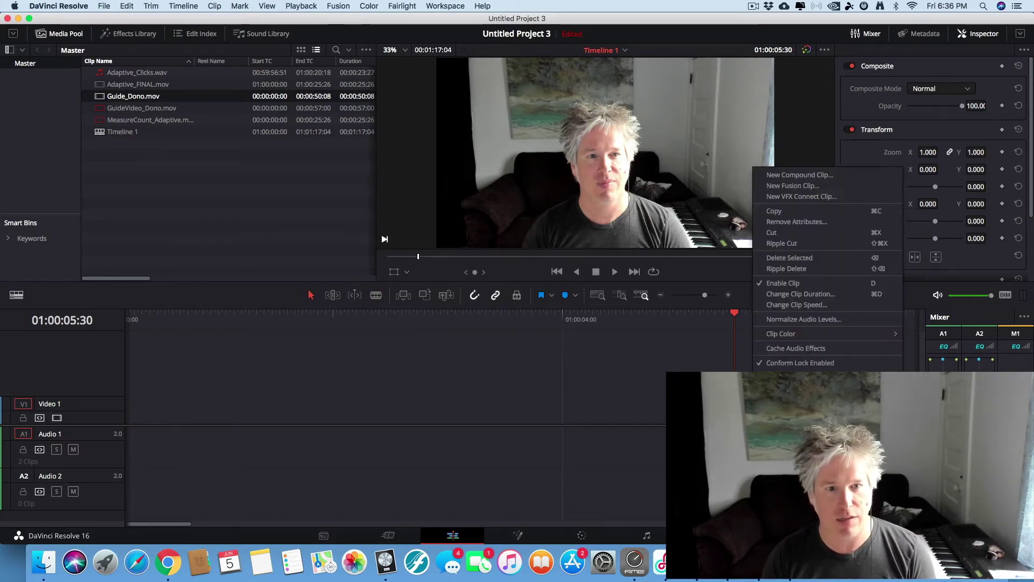
{"action": "key", "text": "Escape"}
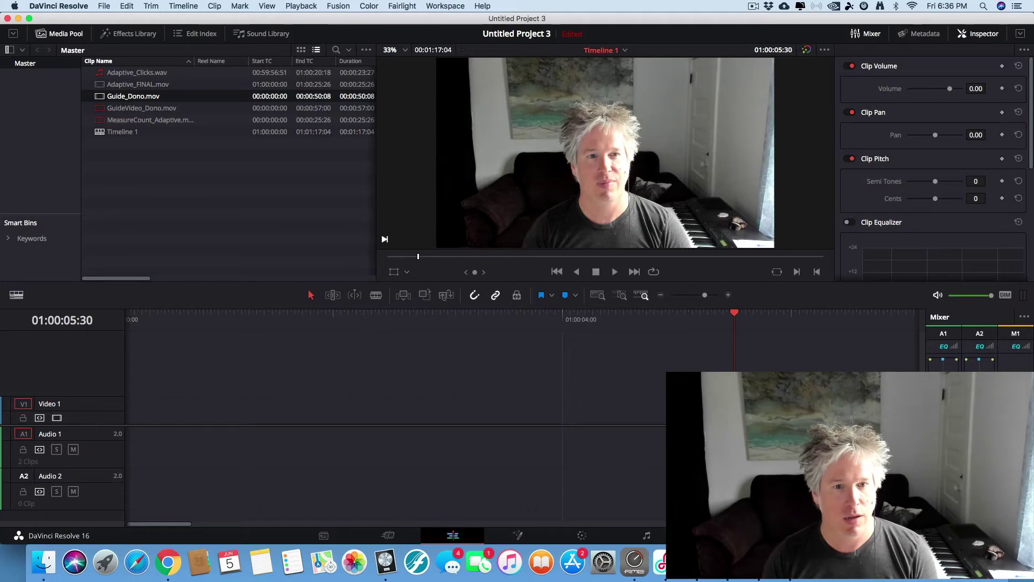
{"action": "key", "text": "super+z"}
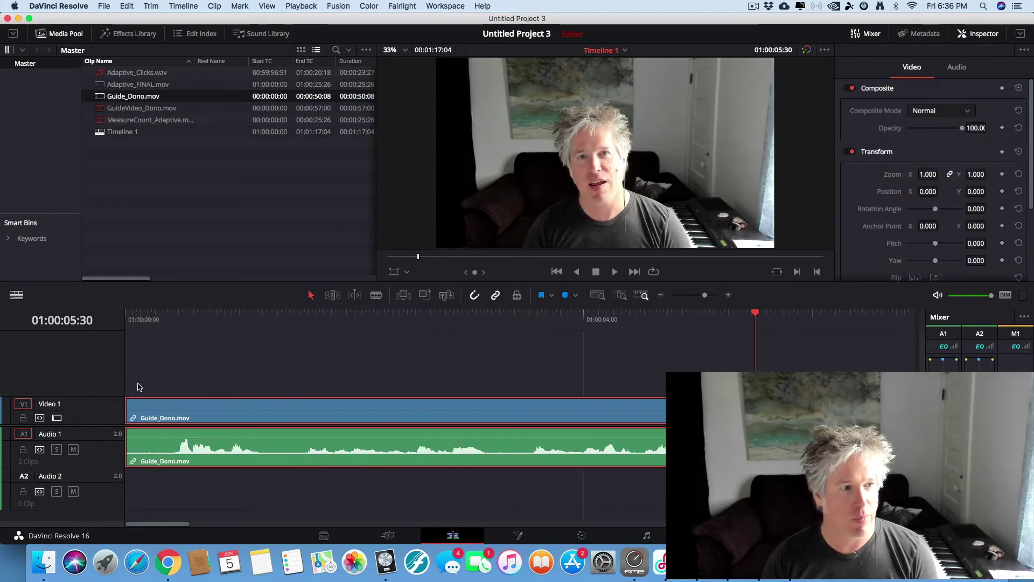
{"action": "left_click", "coordinate": [138, 386]}
Step: Add matching short fade-ins to Guide_Dono.mov's video and audio and play the start to check
{"action": "left_click_drag", "start_coordinate": [127, 399], "coordinate": [158, 406]}
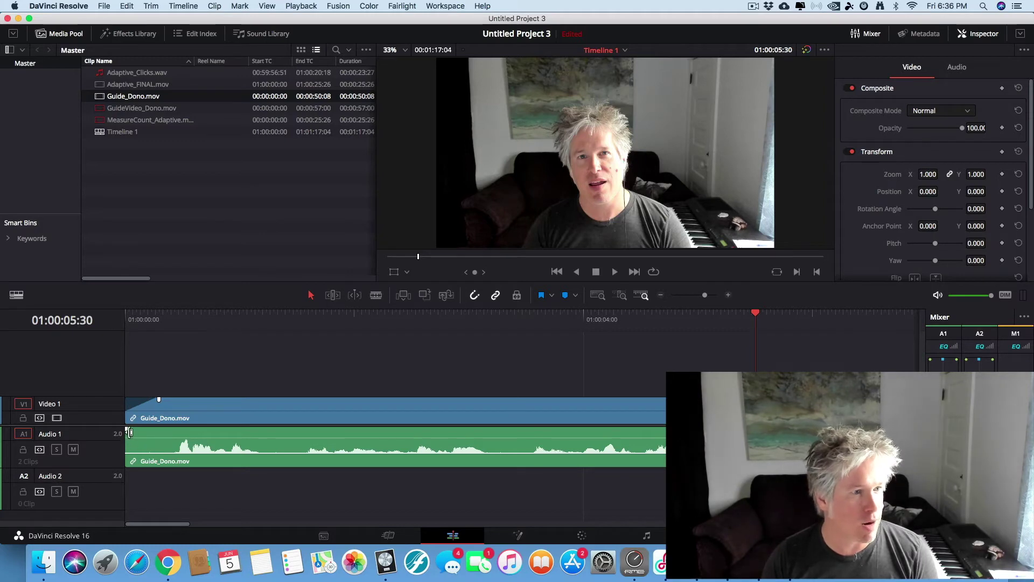
{"action": "left_click_drag", "start_coordinate": [127, 429], "coordinate": [163, 428]}
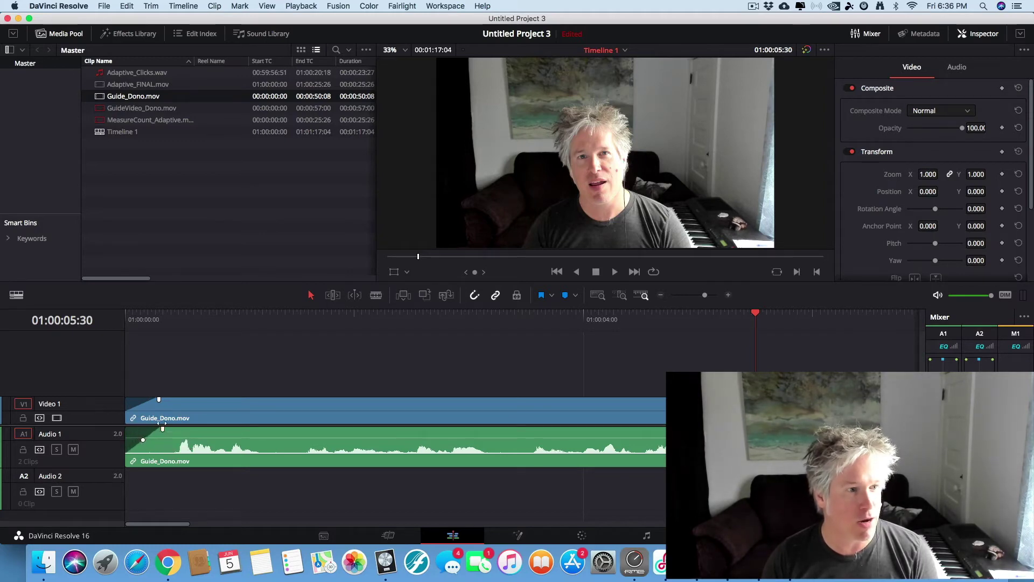
{"action": "left_click", "coordinate": [141, 320]}
{"action": "key", "text": "space"}
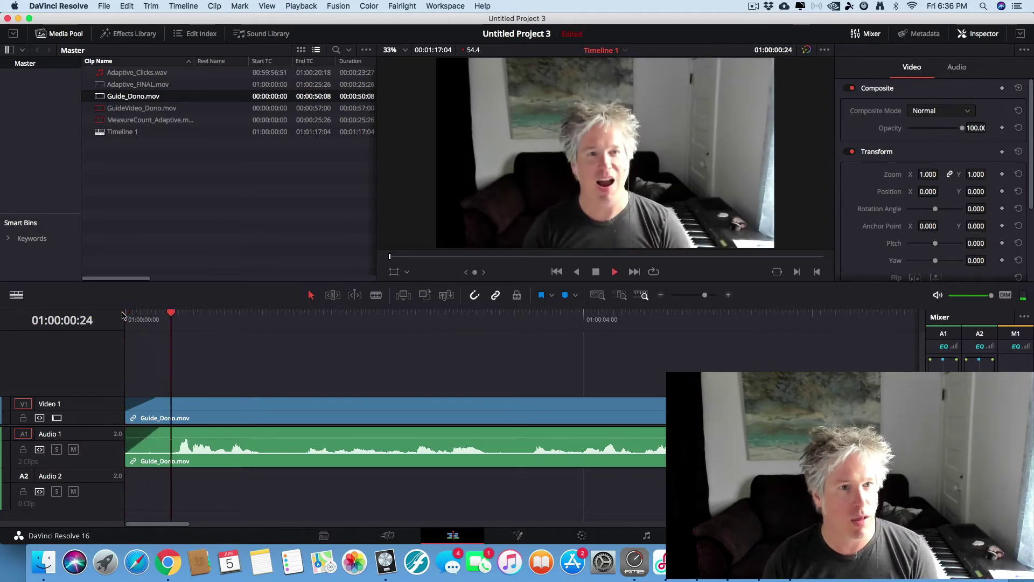
{"action": "scroll", "coordinate": [428, 428], "scroll_direction": "down", "scroll_amount": 5}
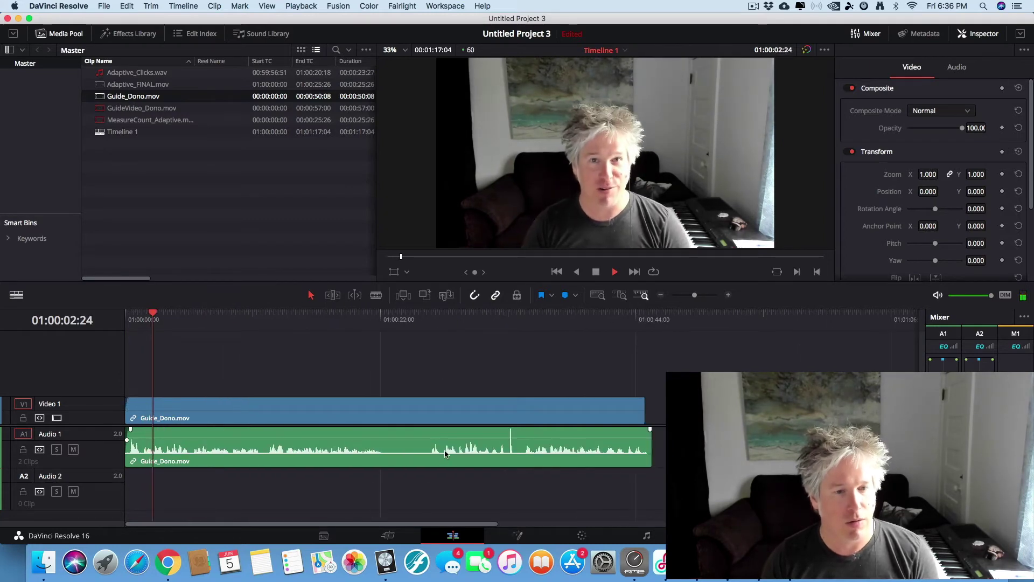
{"action": "key", "text": "space"}
Step: Zoom in on the clip's ending near 01:00:44:58 and play through it
{"action": "left_click", "coordinate": [621, 315]}
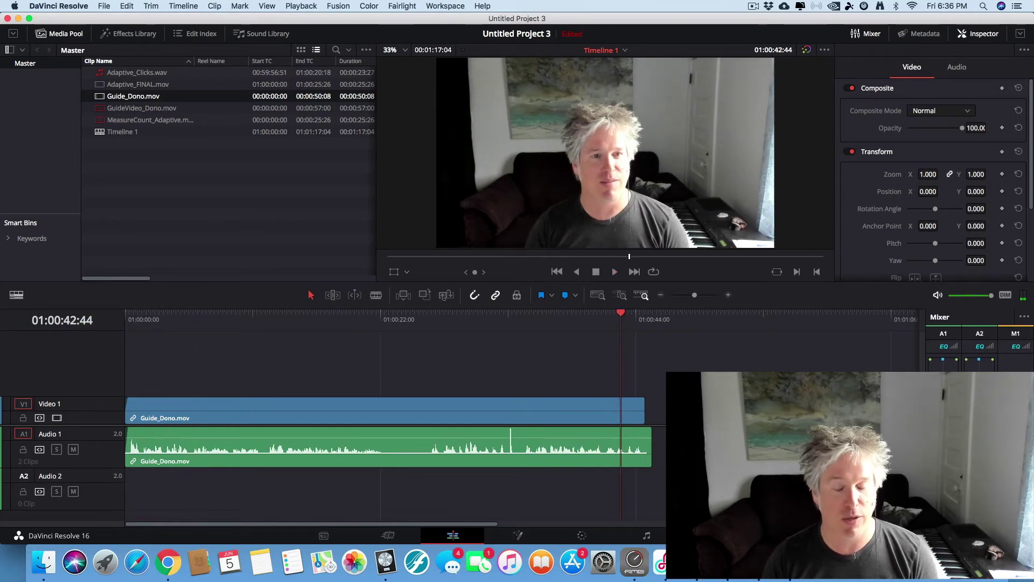
{"action": "key", "text": "super+equal"}
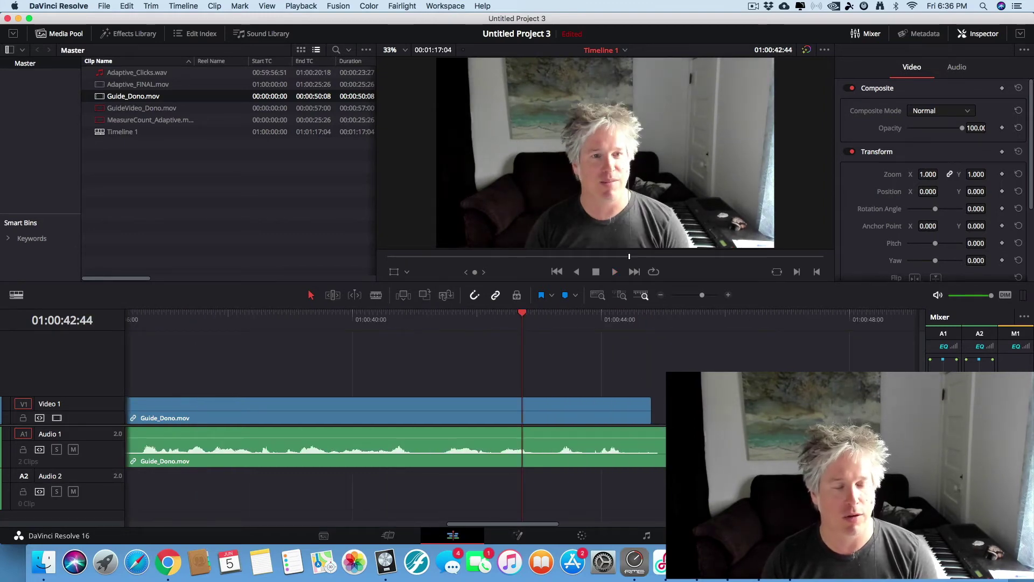
{"action": "key", "text": "space"}
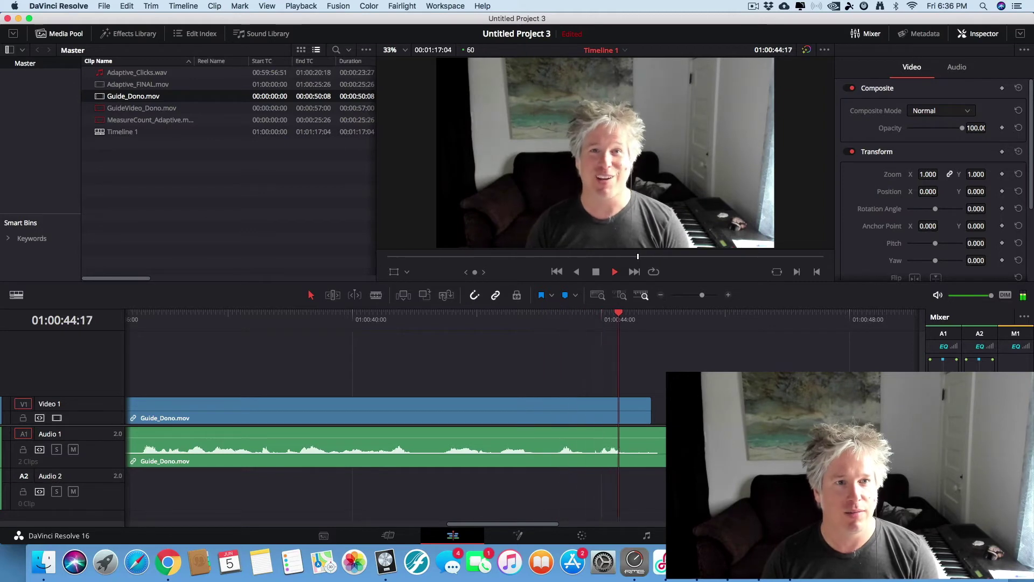
{"action": "key", "text": "space"}
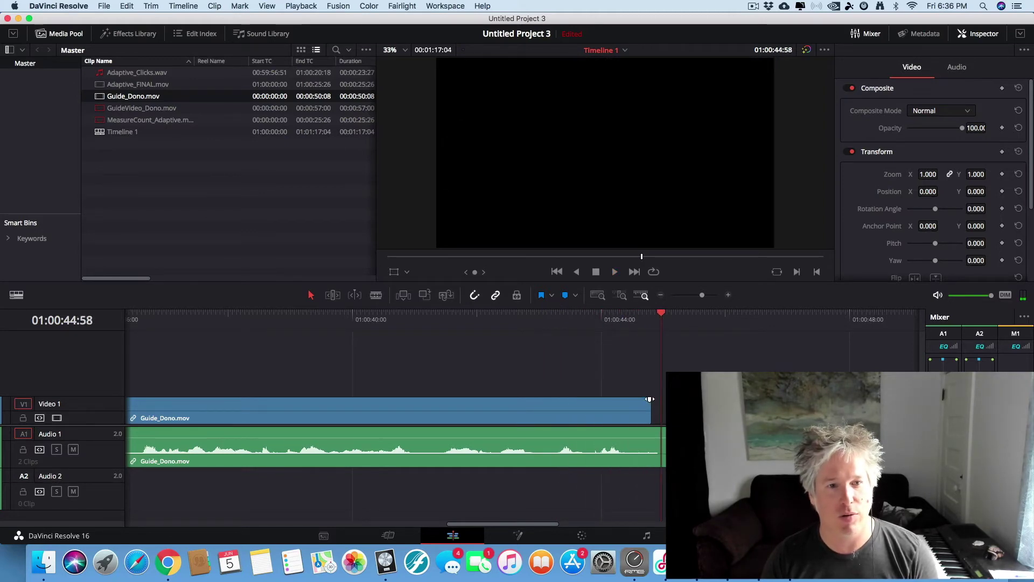
Step: Add a fade-out to Guide_Dono.mov and trim its video and audio ends shorter
{"action": "left_click_drag", "start_coordinate": [650, 399], "coordinate": [619, 400]}
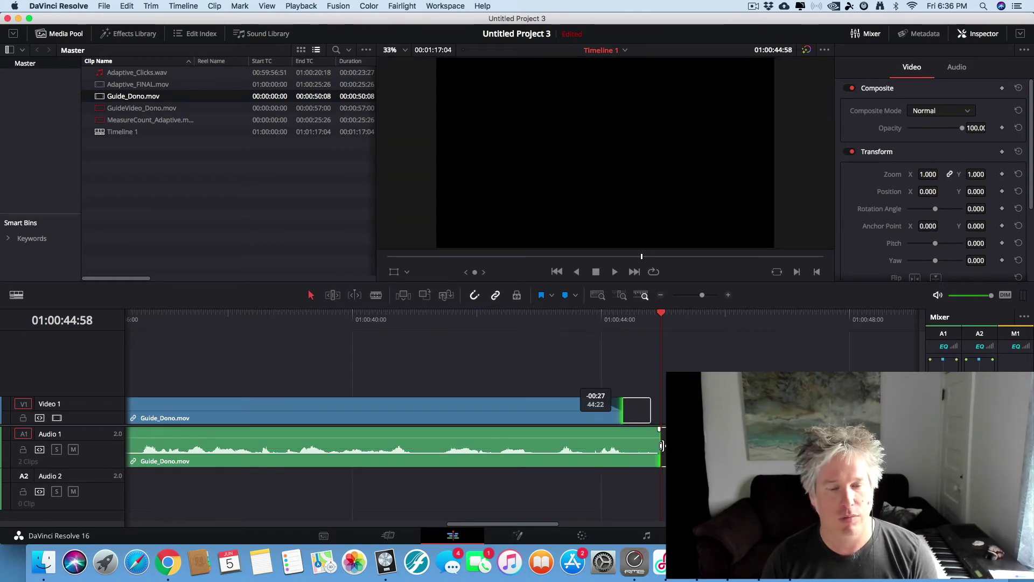
{"action": "left_click_drag", "start_coordinate": [649, 410], "coordinate": [623, 411]}
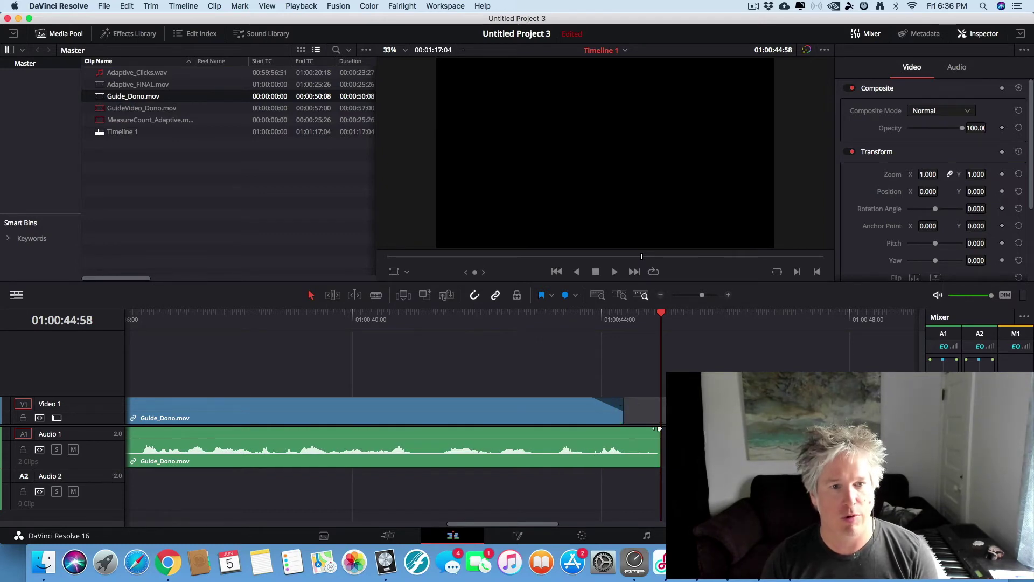
{"action": "left_click_drag", "start_coordinate": [658, 429], "coordinate": [632, 429]}
Step: Move Adaptive_FINAL.mov left to follow Guide_Dono.mov closely and play the transition
{"action": "key", "text": "super+minus"}
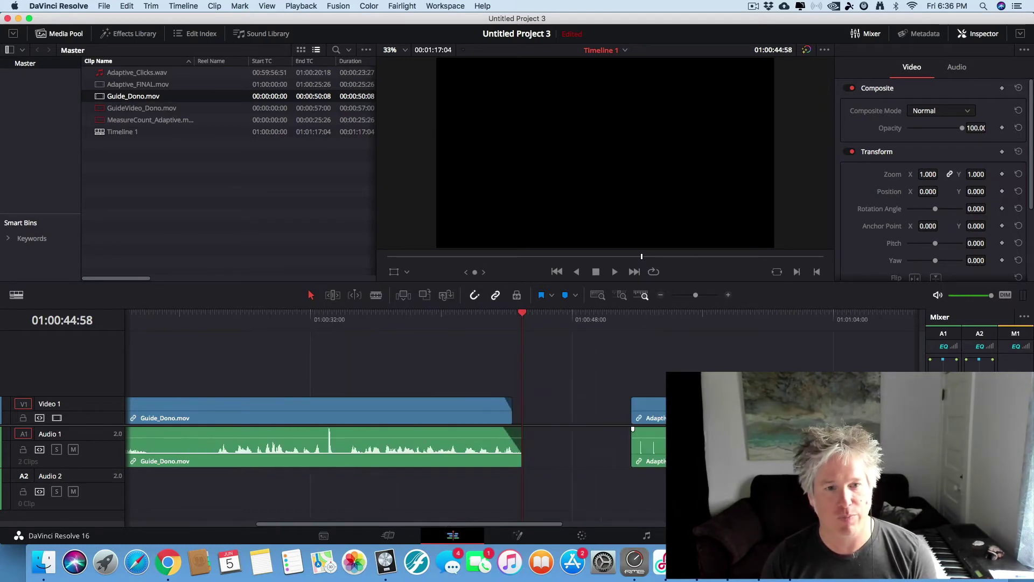
{"action": "left_click_drag", "start_coordinate": [665, 411], "coordinate": [547, 406]}
{"action": "key", "text": "space"}
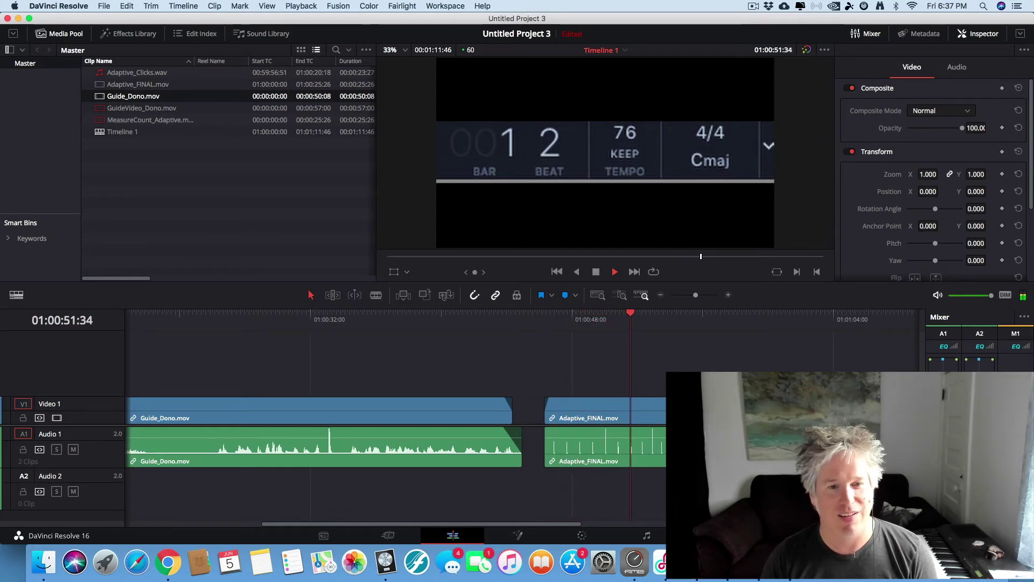
{"action": "key", "text": "space"}
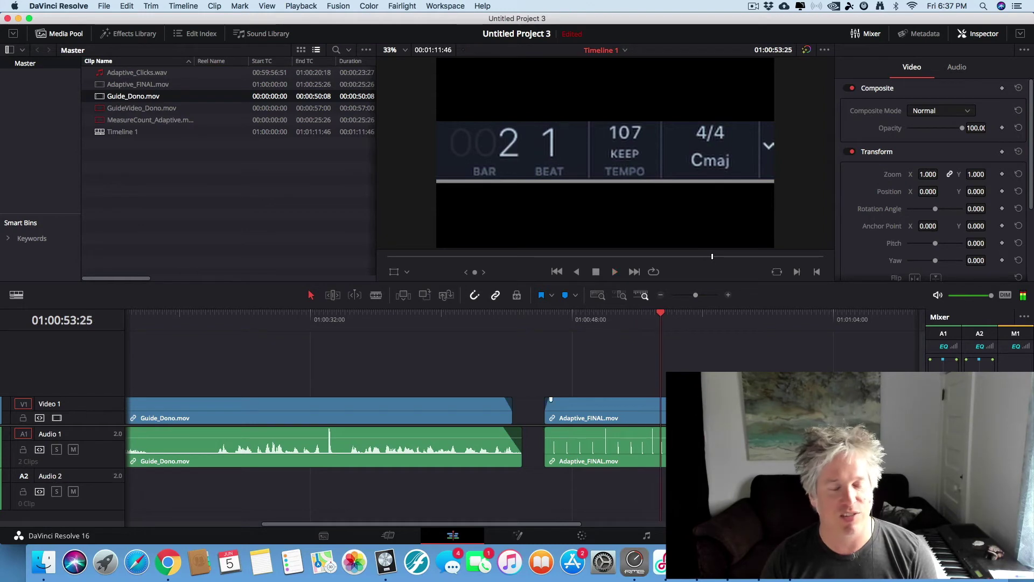
{"action": "key", "text": "super+minus"}
{"action": "key", "text": "super+minus"}
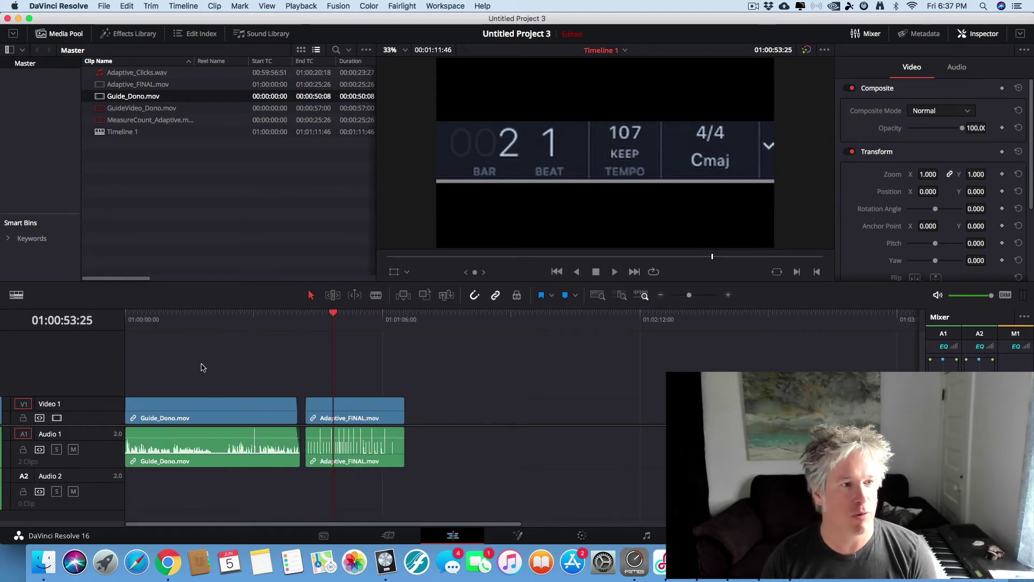
Step: Quick Export the whole timeline as H.264 Guide_Final on the Desktop, then preview Streamer_DS.mov in Finder
{"action": "key", "text": "super+a"}
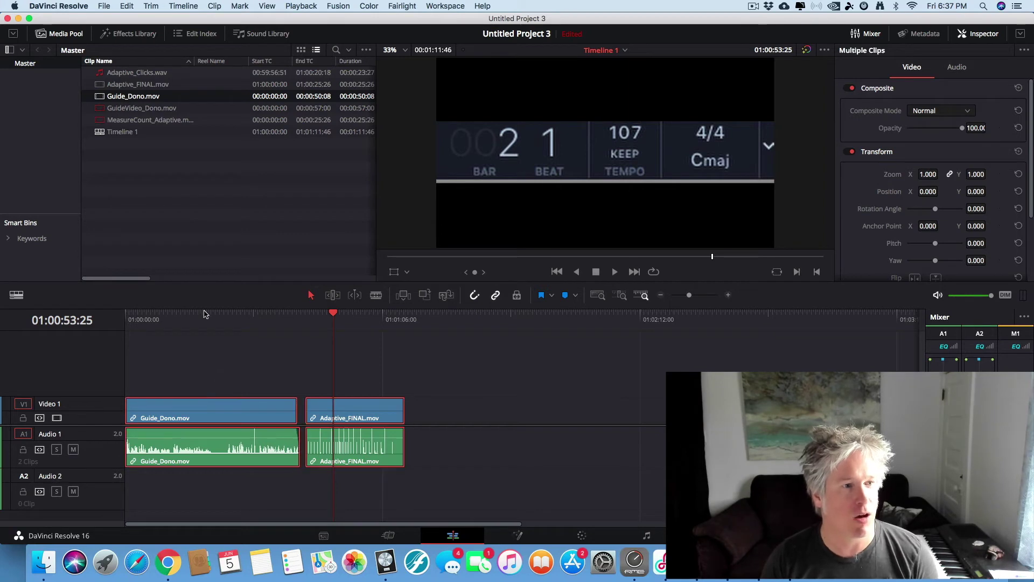
{"action": "left_click", "coordinate": [104, 6]}
{"action": "left_click", "coordinate": [128, 191]}
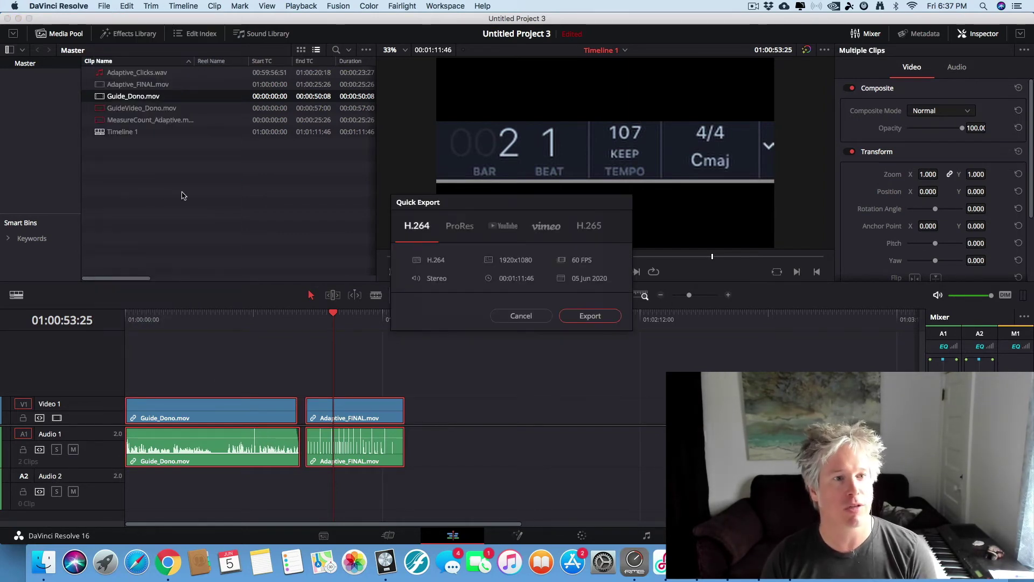
{"action": "left_click", "coordinate": [591, 316]}
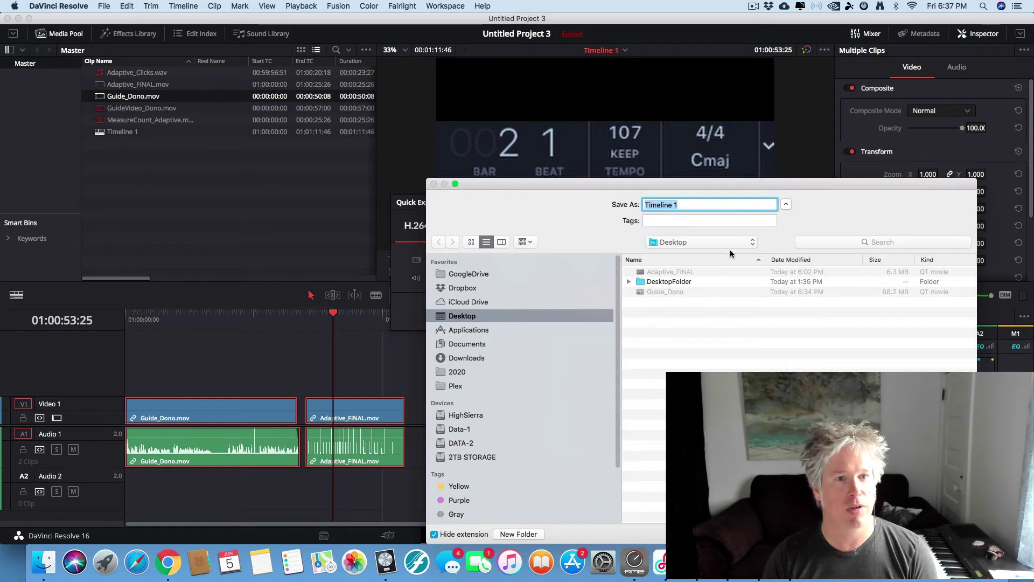
{"action": "type", "text": "Guide_Final"}
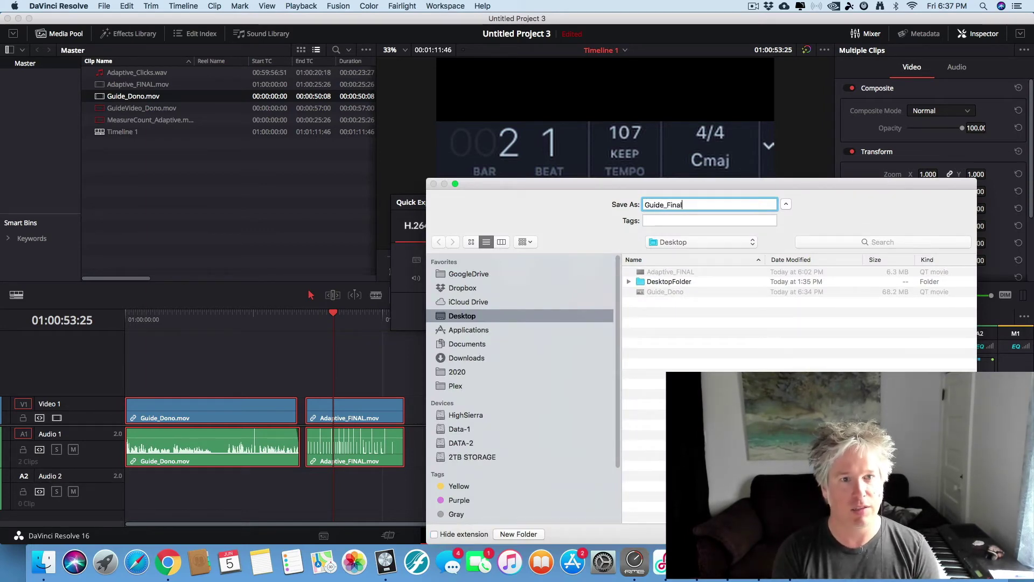
{"action": "key", "text": "Return"}
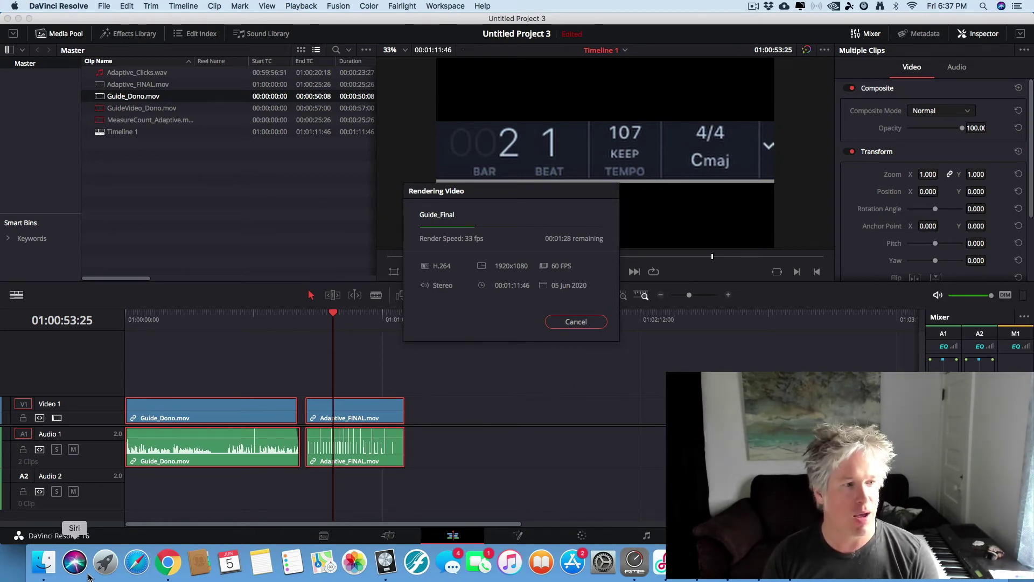
{"action": "left_click", "coordinate": [43, 562]}
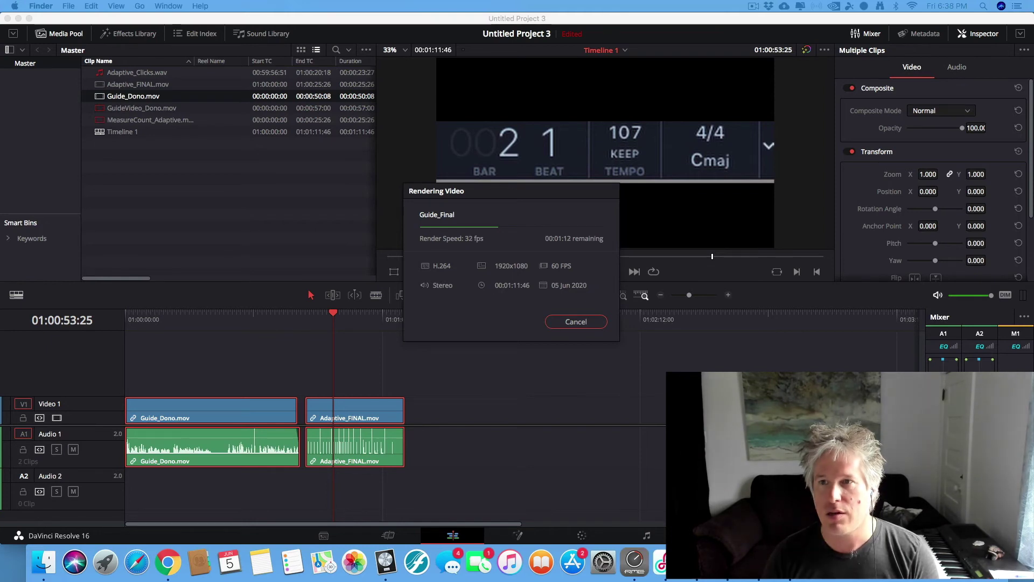
{"action": "key", "text": "space"}
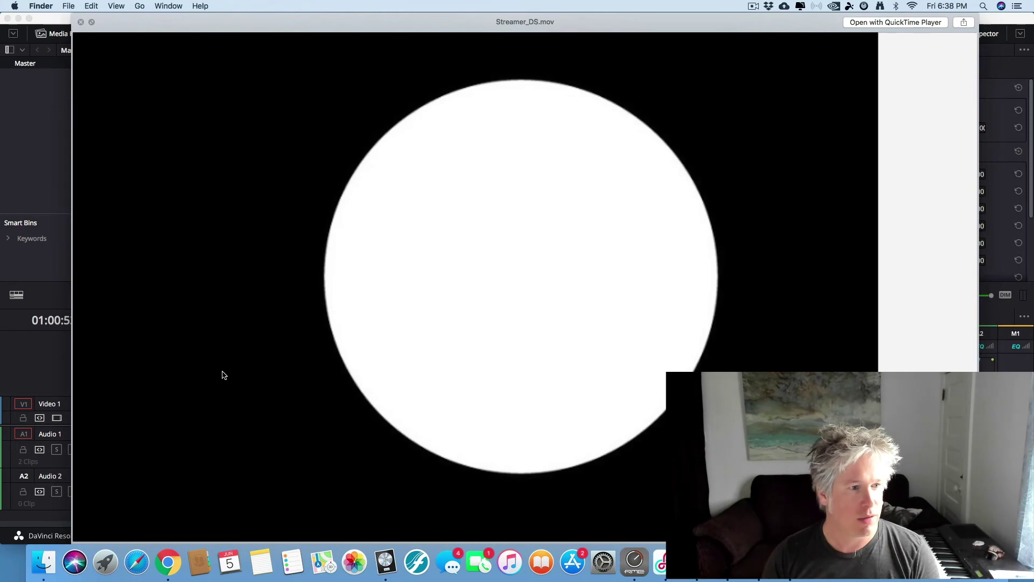
Step: Play and close the Streamer_DS.mov preview, then dismiss the finished Guide_Final render dialog
{"action": "key", "text": "space"}
{"action": "key", "text": "space"}
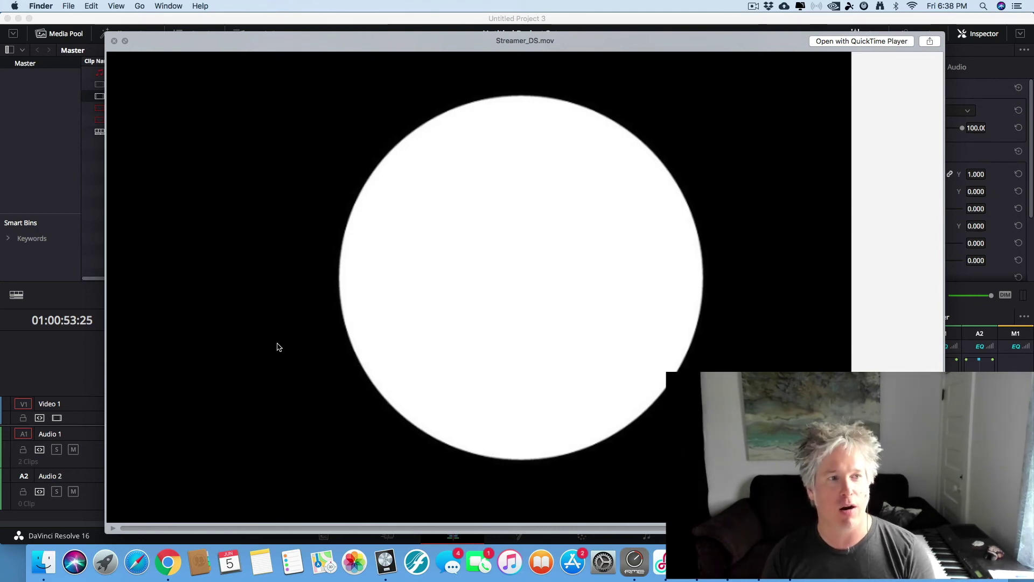
{"action": "key", "text": "space"}
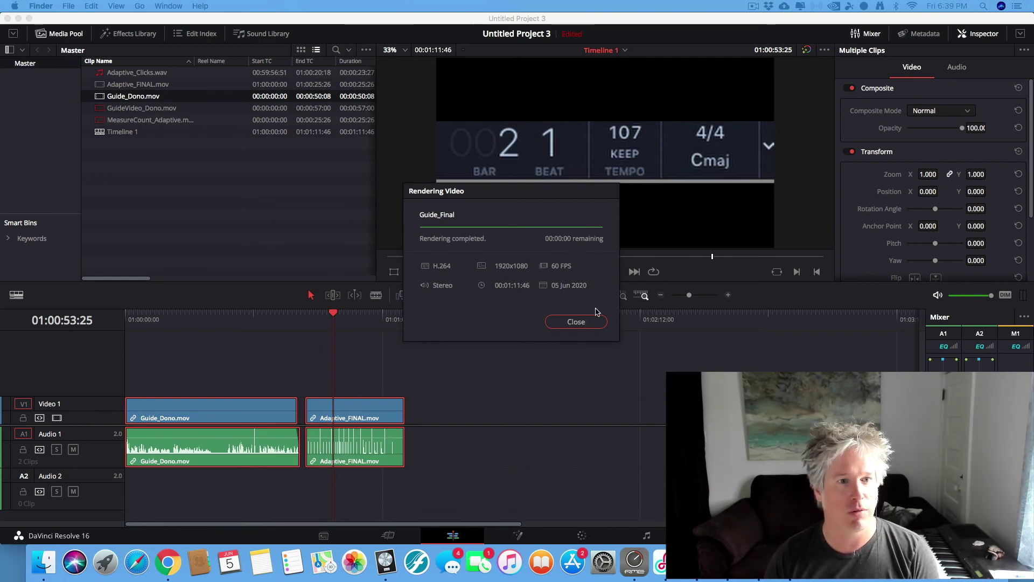
{"action": "left_click", "coordinate": [576, 321]}
Step: On the desktop, move Guide_Final to the middle and open it in Quick Look
{"action": "key", "text": "F11"}
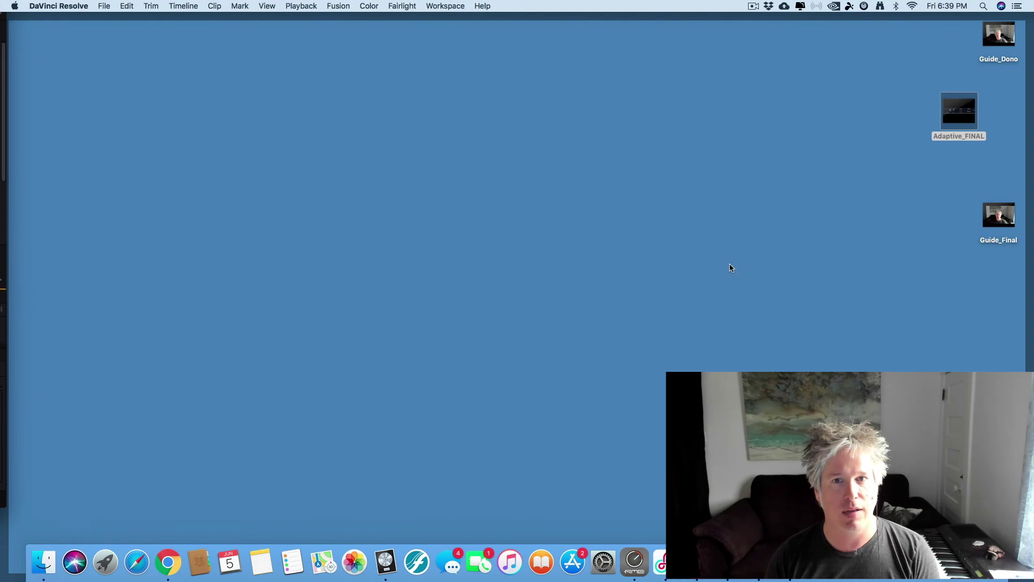
{"action": "left_click_drag", "start_coordinate": [998, 215], "coordinate": [393, 183]}
{"action": "left_click", "coordinate": [361, 186]}
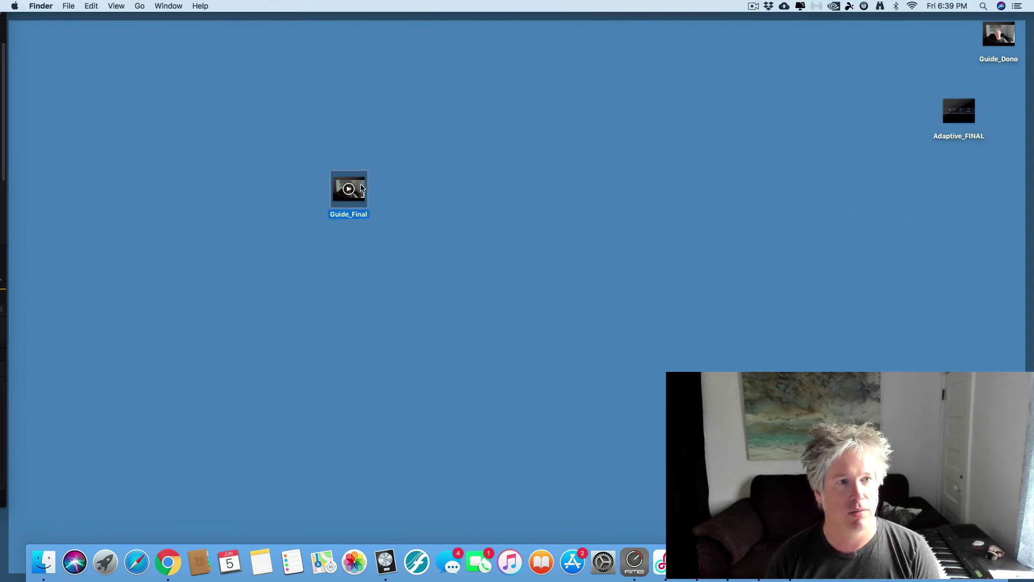
{"action": "key", "text": "space"}
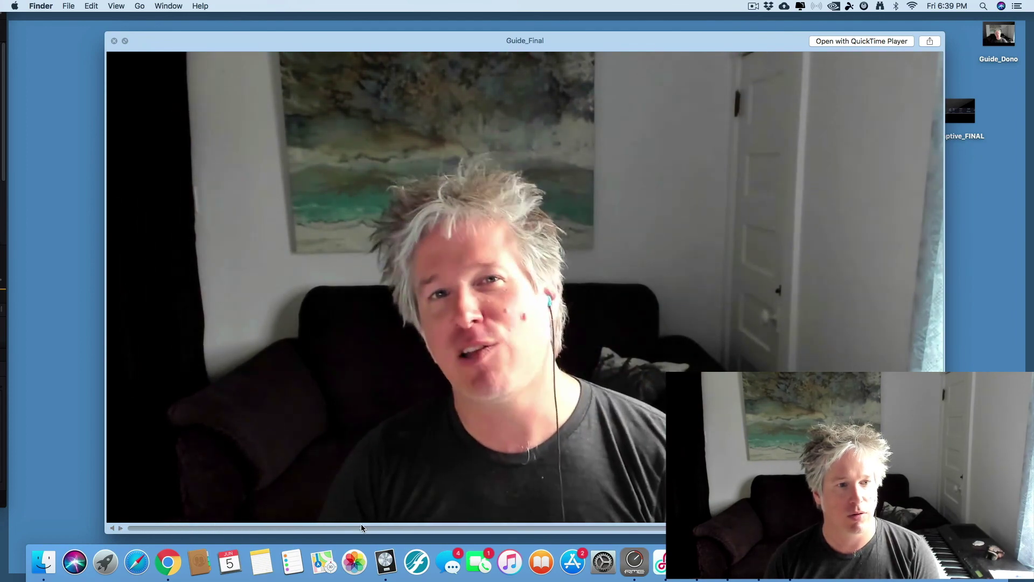
Step: Scrub through Guide_Final to the fade-out and measure-count transition, then close the preview
{"action": "left_click", "coordinate": [361, 528]}
{"action": "left_click", "coordinate": [489, 528]}
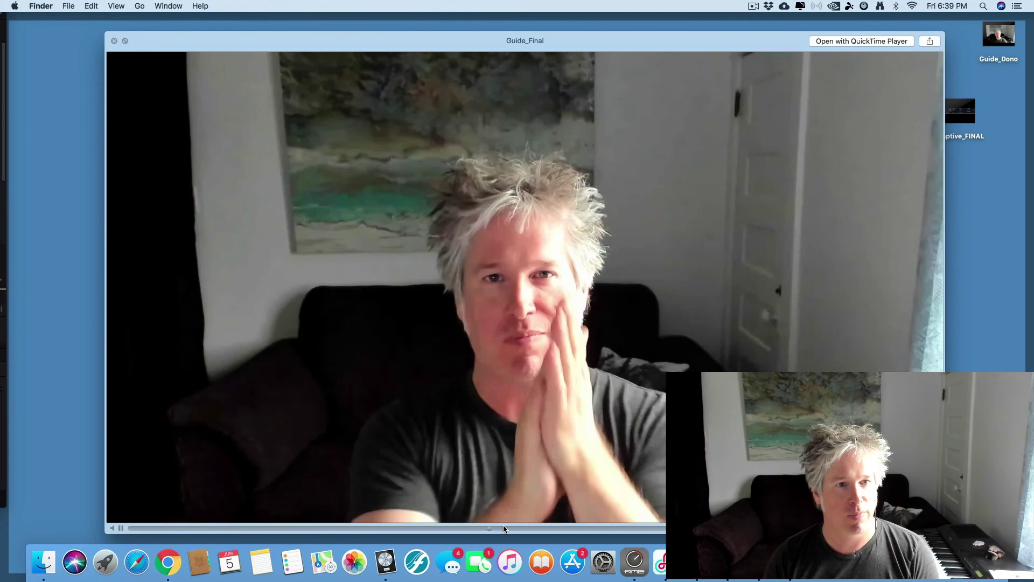
{"action": "left_click", "coordinate": [553, 528]}
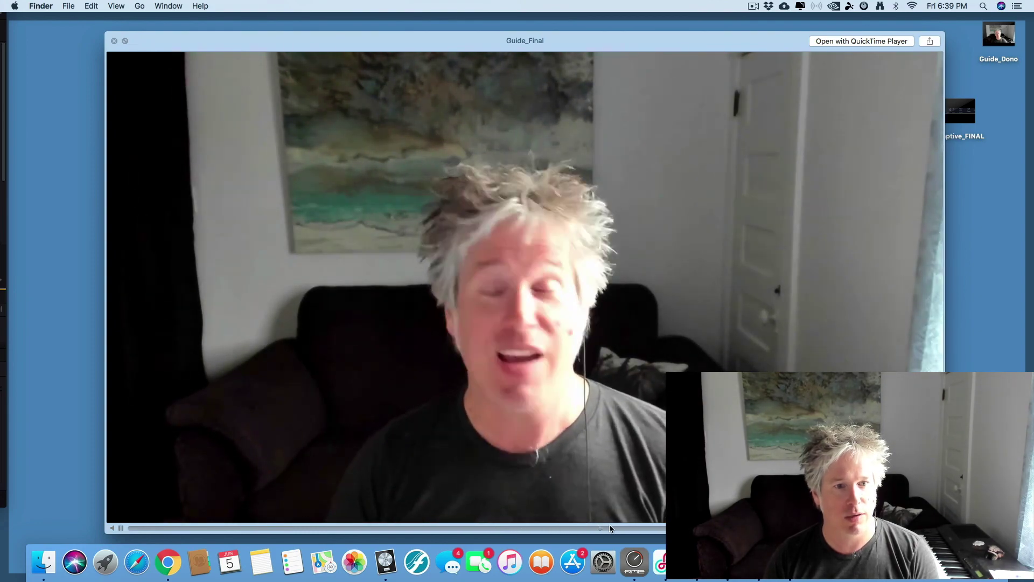
{"action": "left_click", "coordinate": [635, 528]}
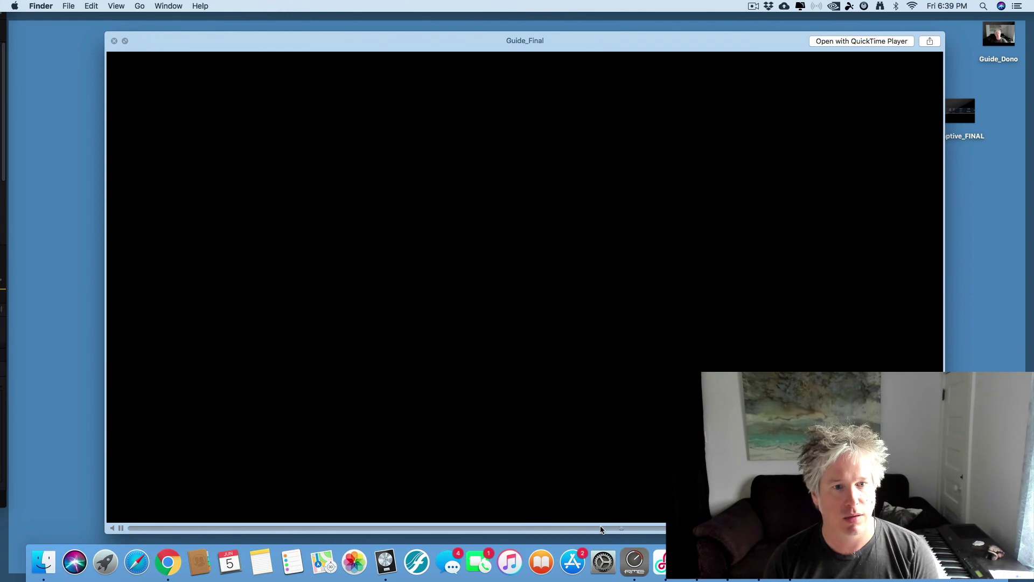
{"action": "left_click", "coordinate": [601, 529]}
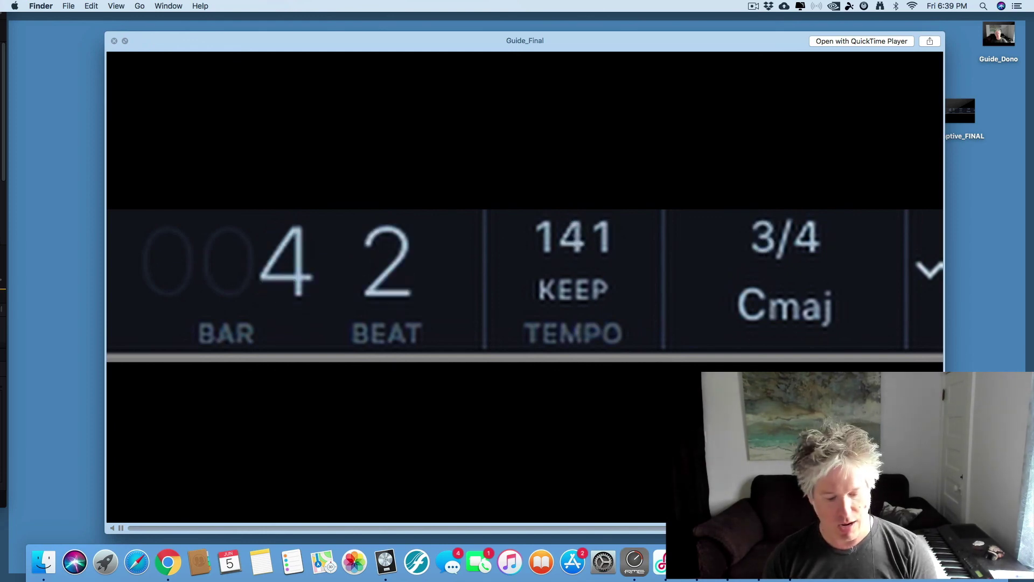
{"action": "key", "text": "space"}
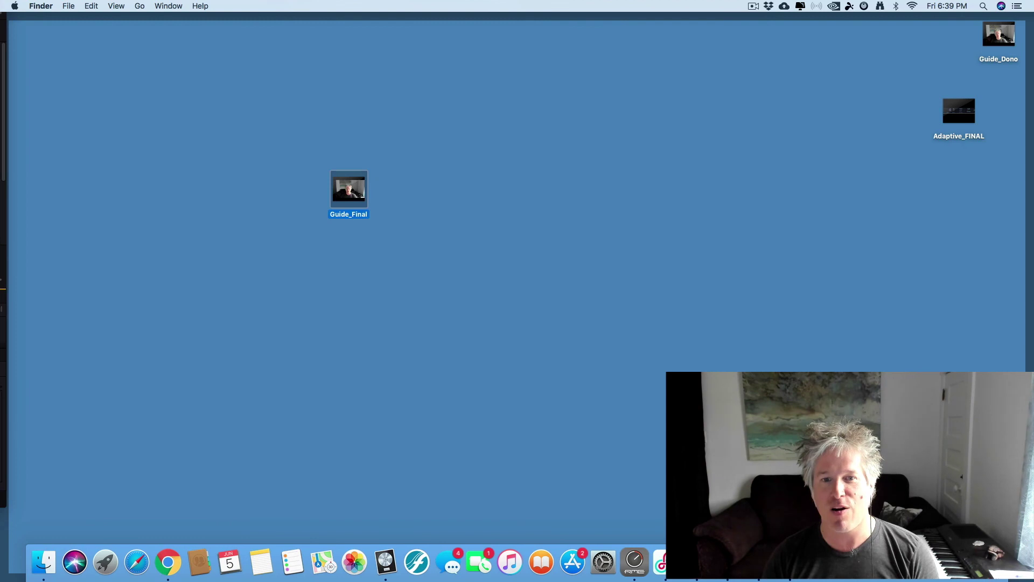